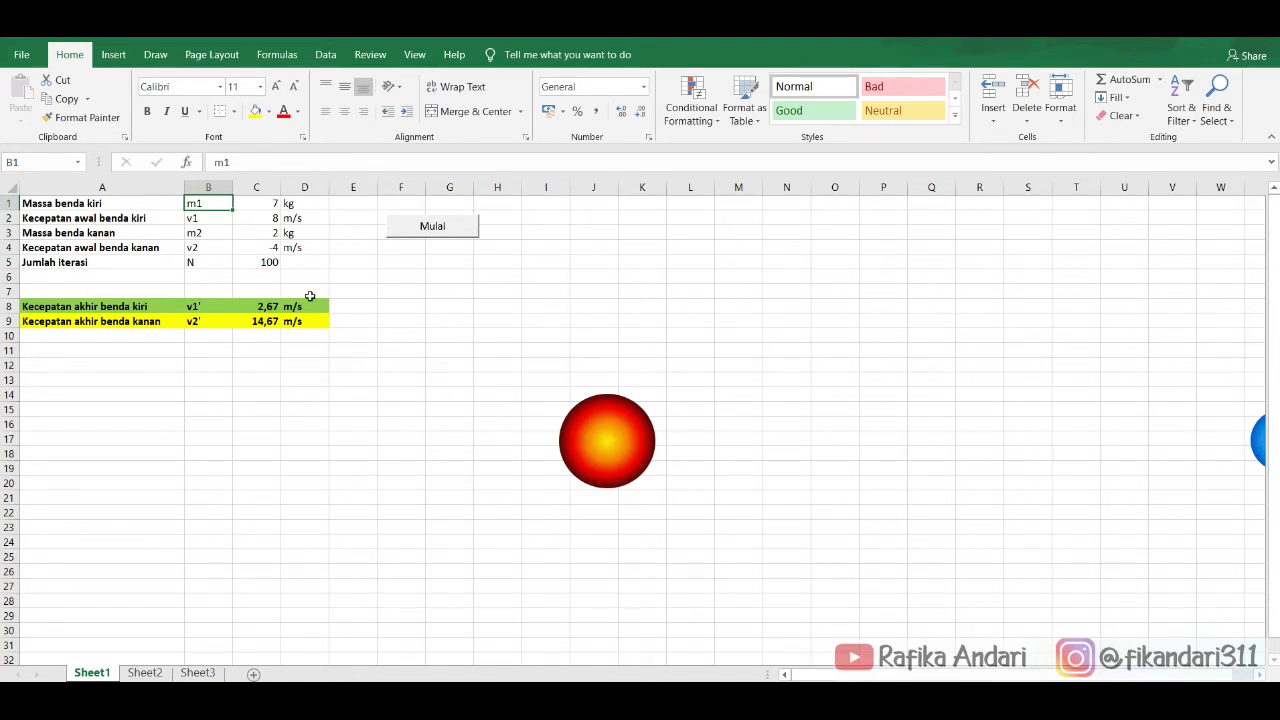
Step: Check the mass and initial velocity inputs on Sheet1, run the collision simulation and inspect the left object's final velocity
left_click(257, 201)
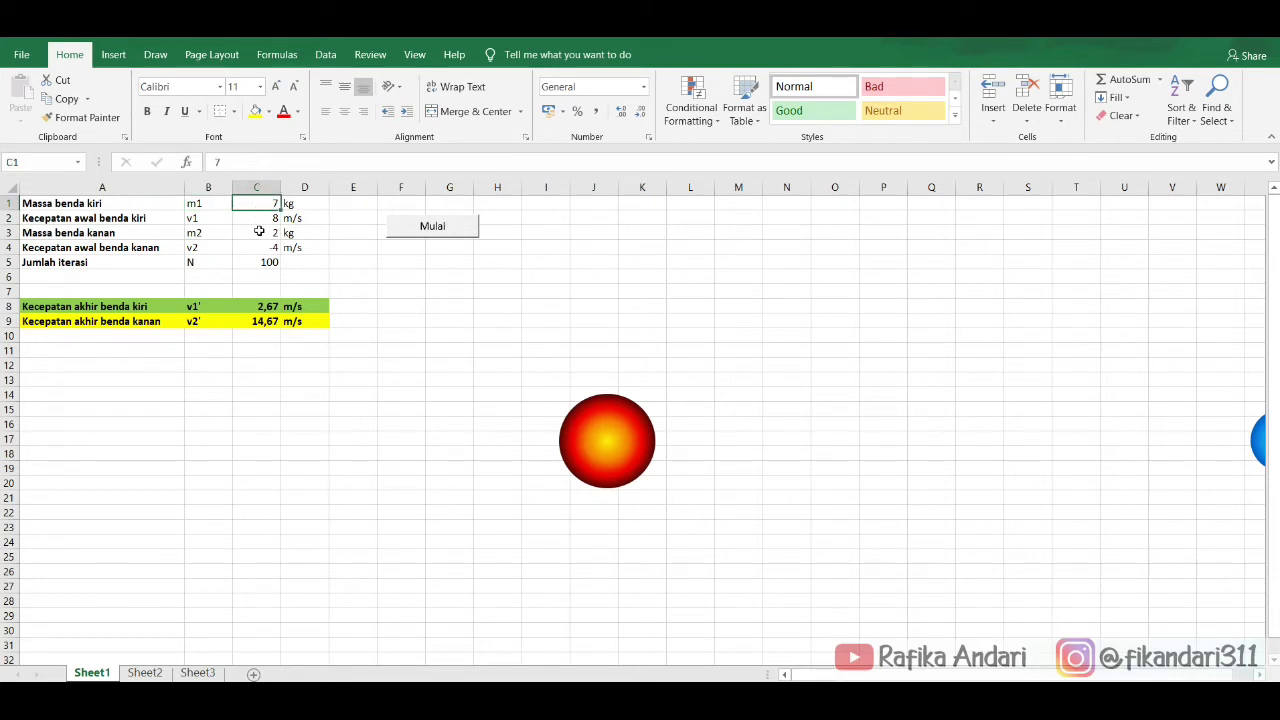
left_click(258, 231)
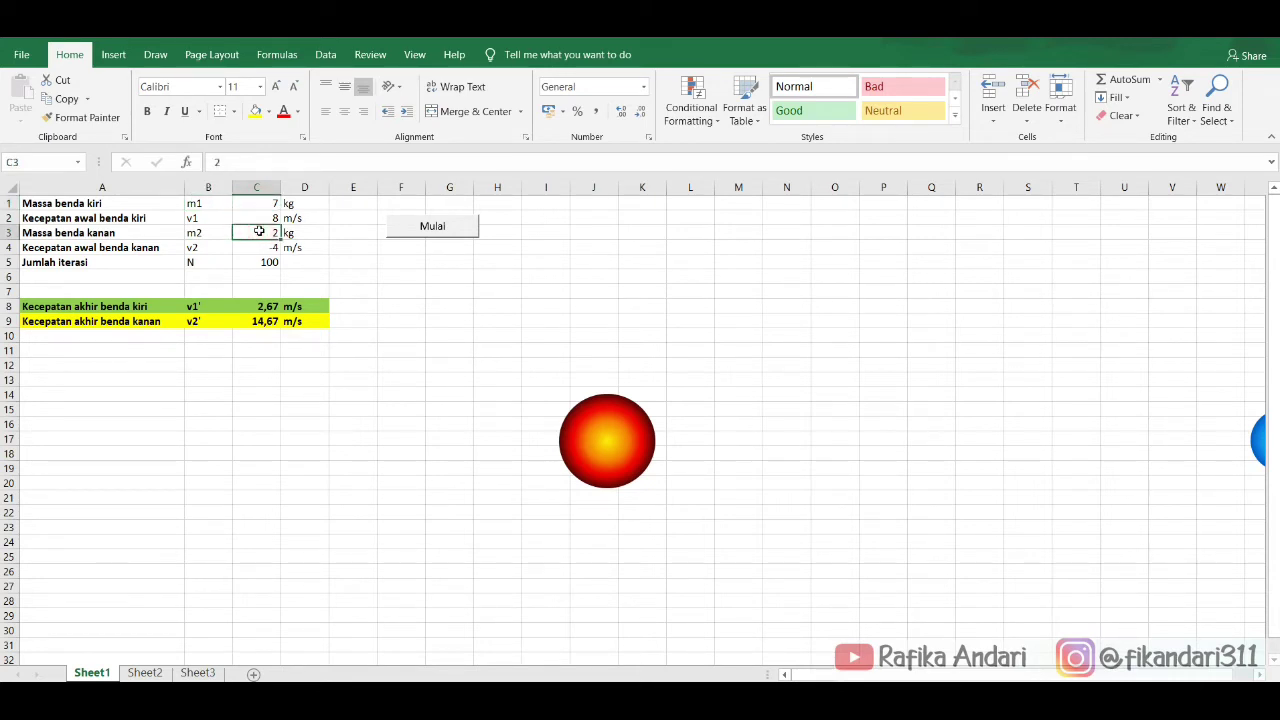
left_click(259, 216)
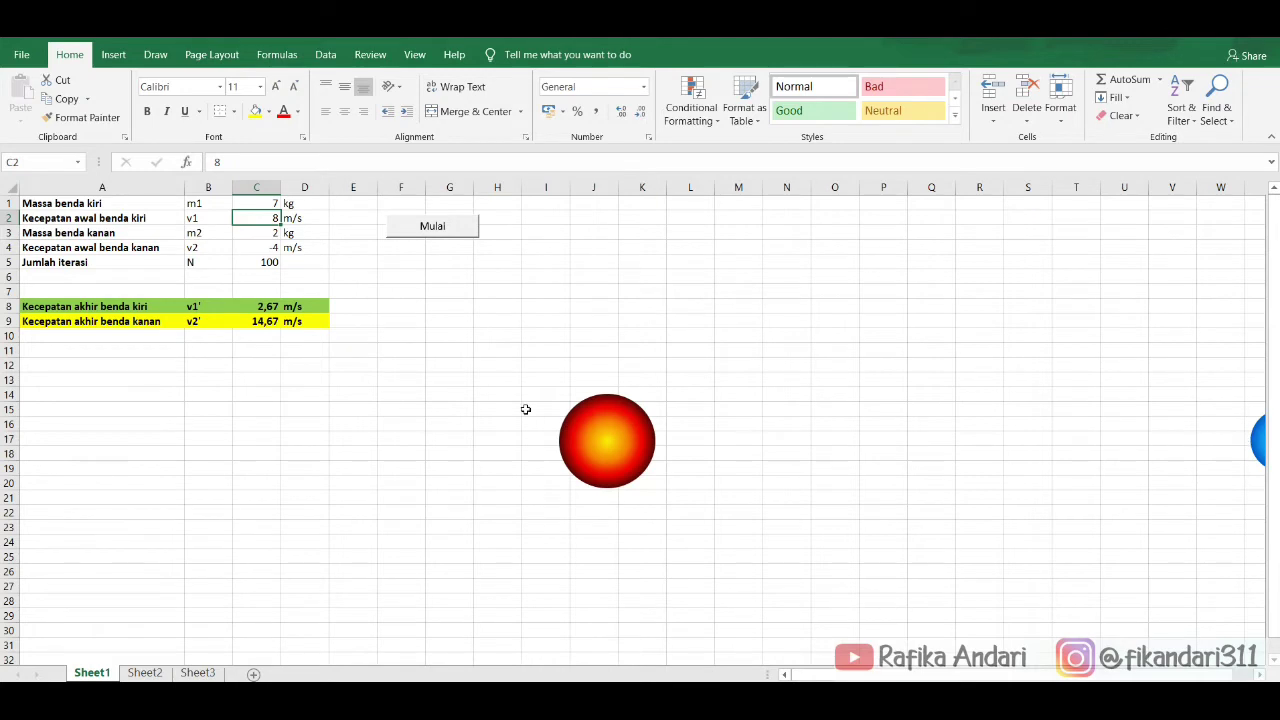
left_click(256, 244)
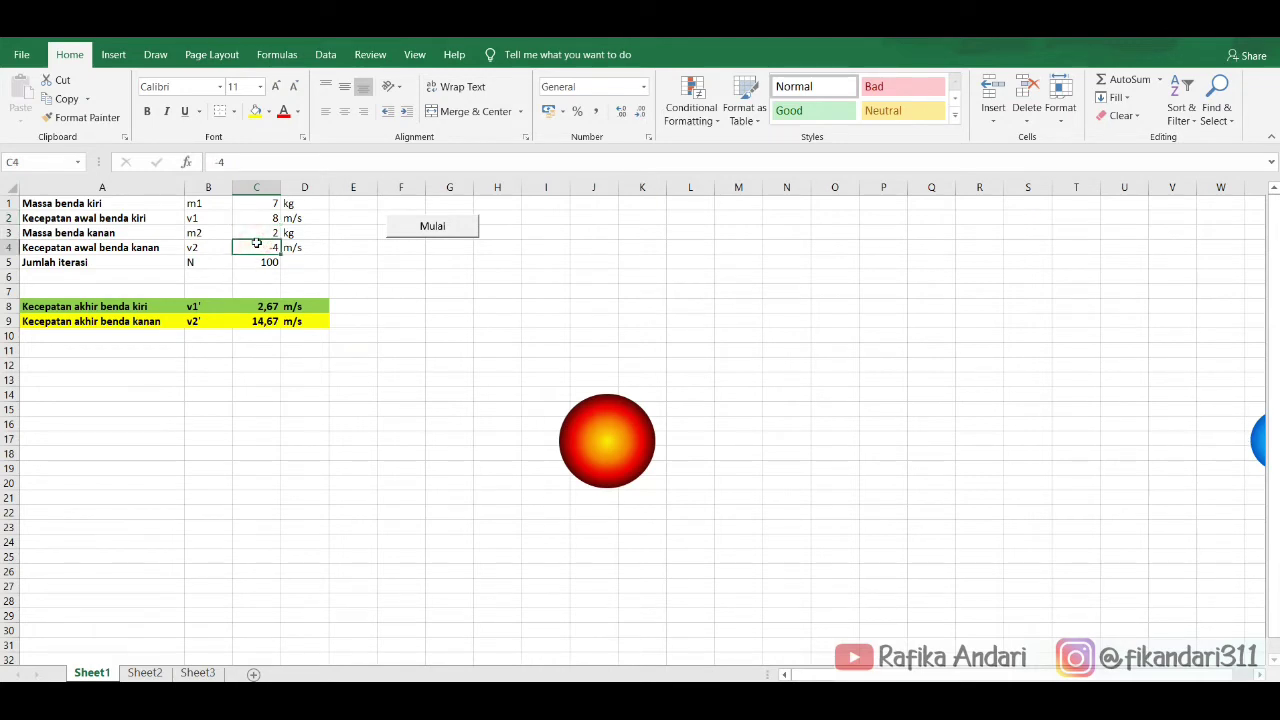
left_click(434, 234)
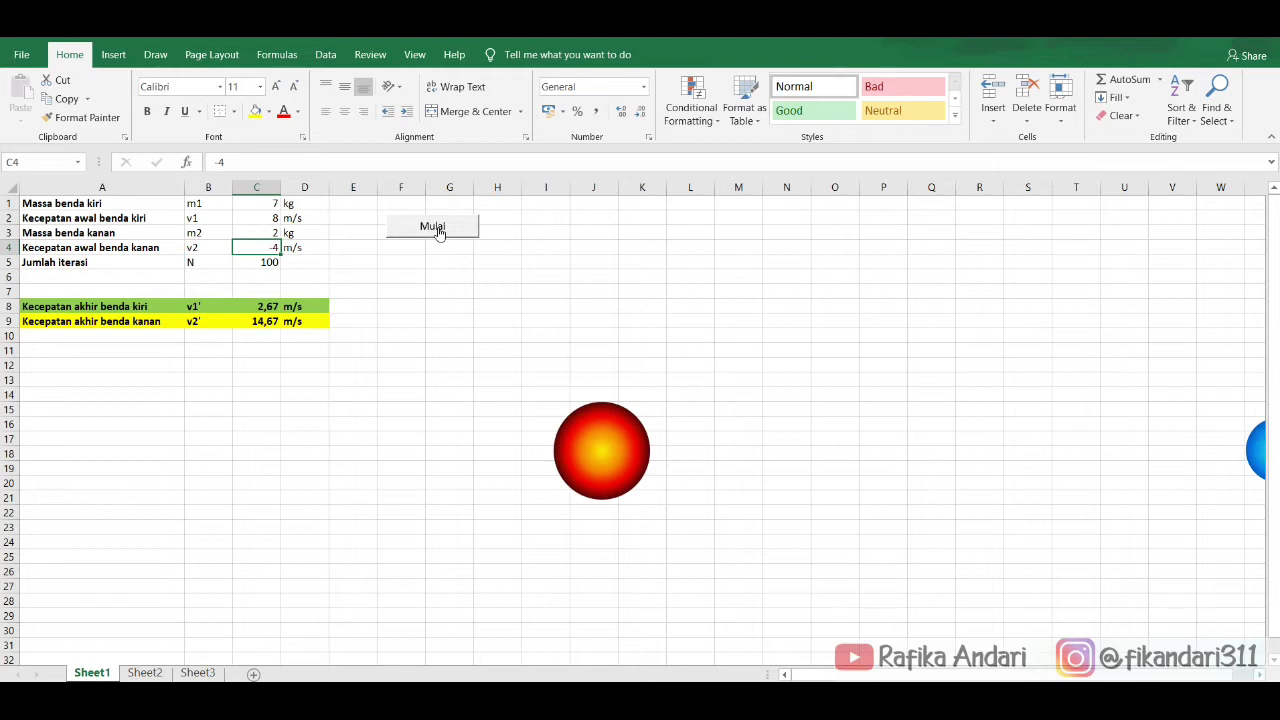
left_click(259, 305)
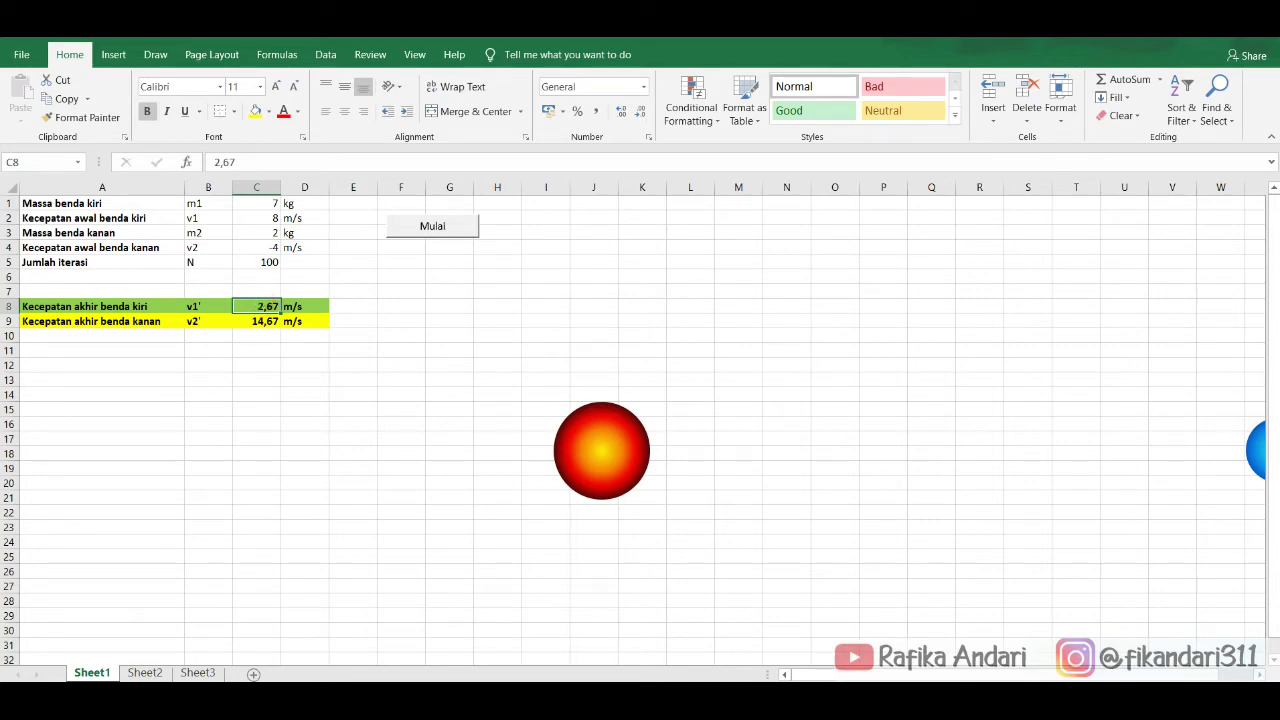
Step: Switch to the Jurnal M5 document in Word and show it in Print Layout with the ruler and gridlines hidden
mouse_move(720, 700)
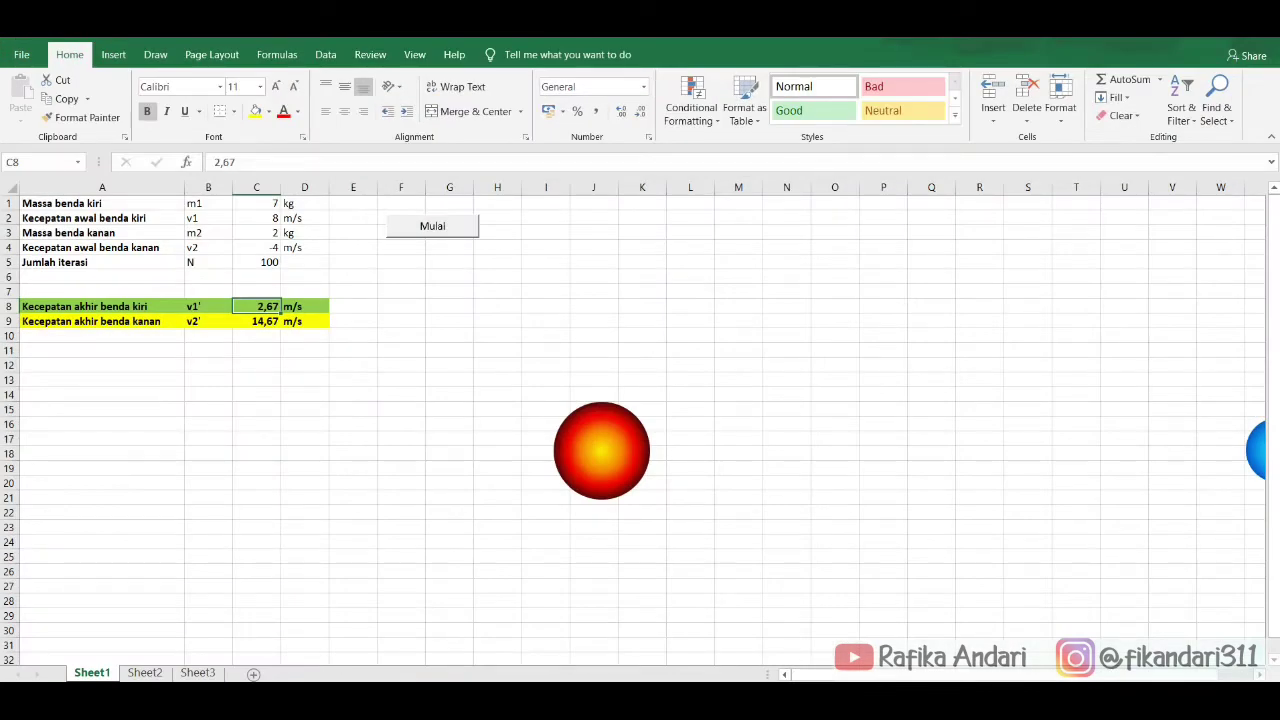
mouse_move(762, 705)
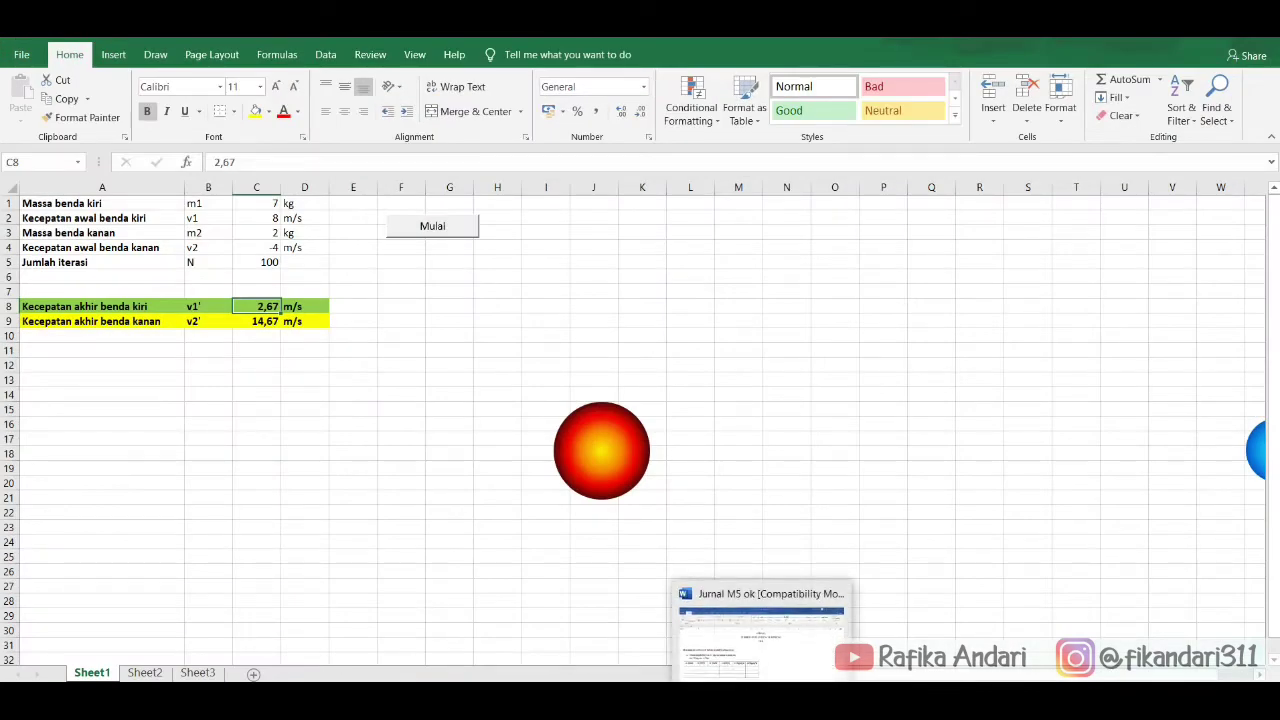
left_click(760, 640)
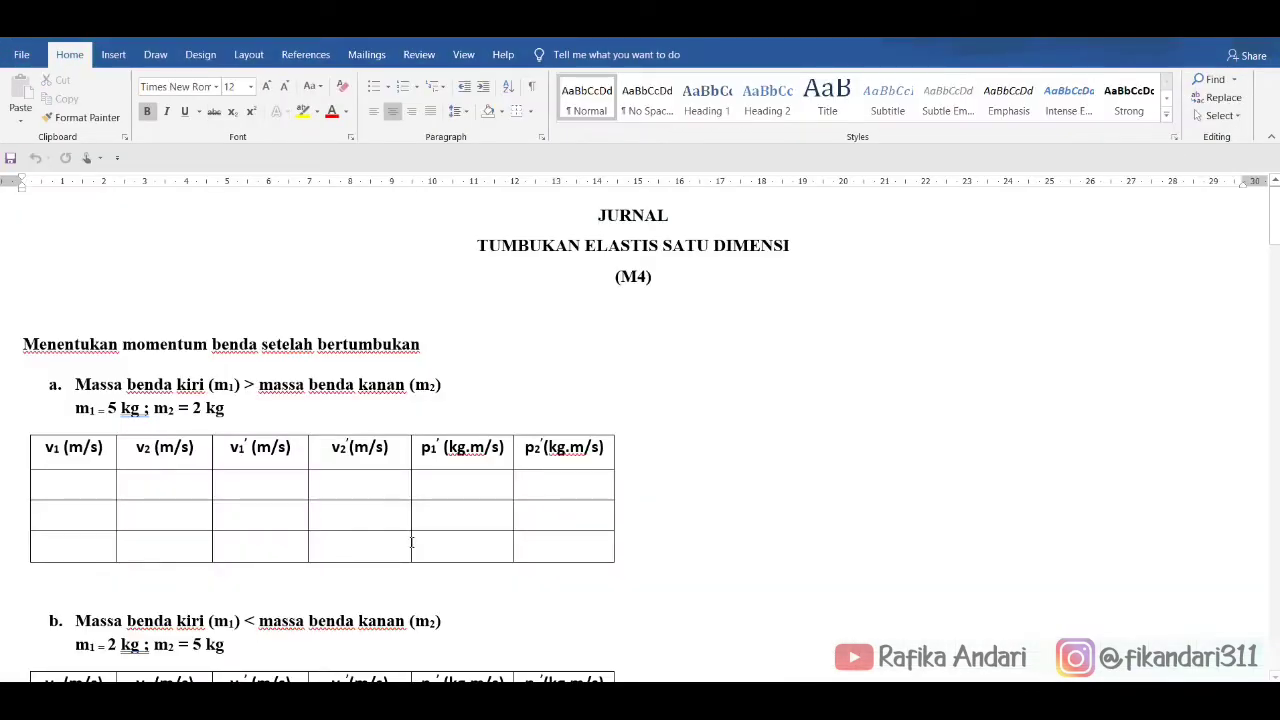
left_click(418, 56)
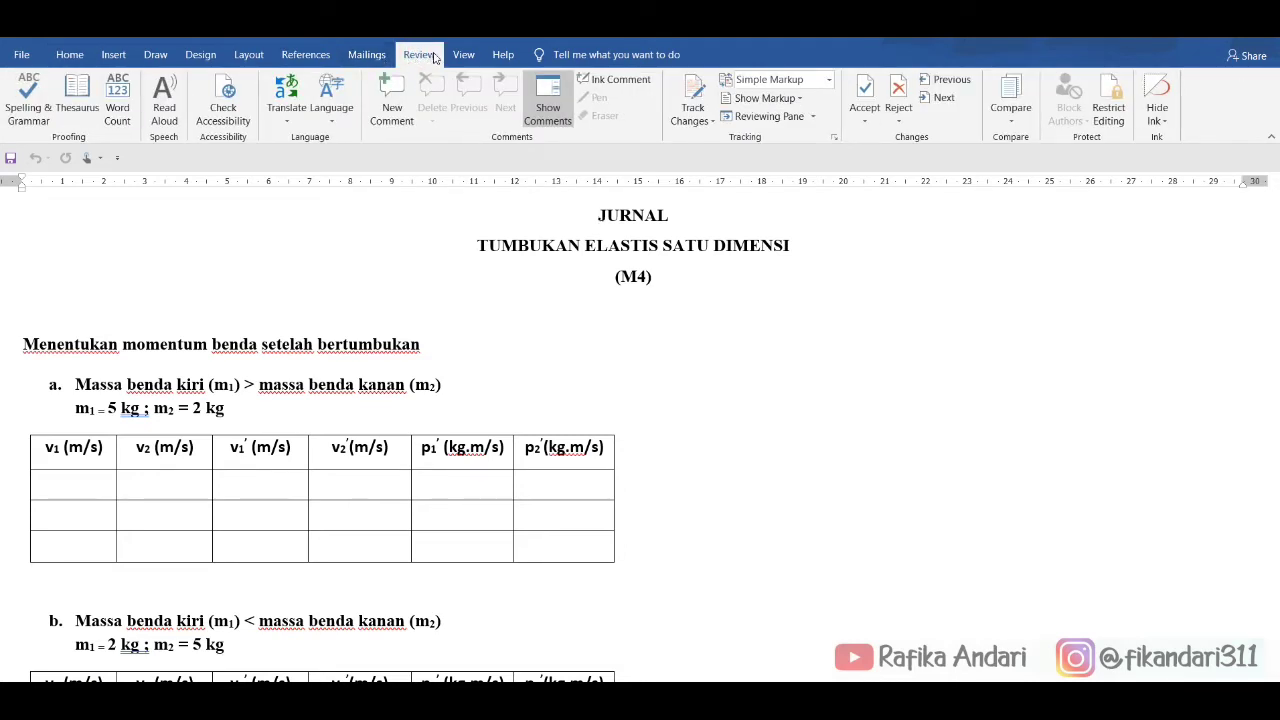
left_click(463, 55)
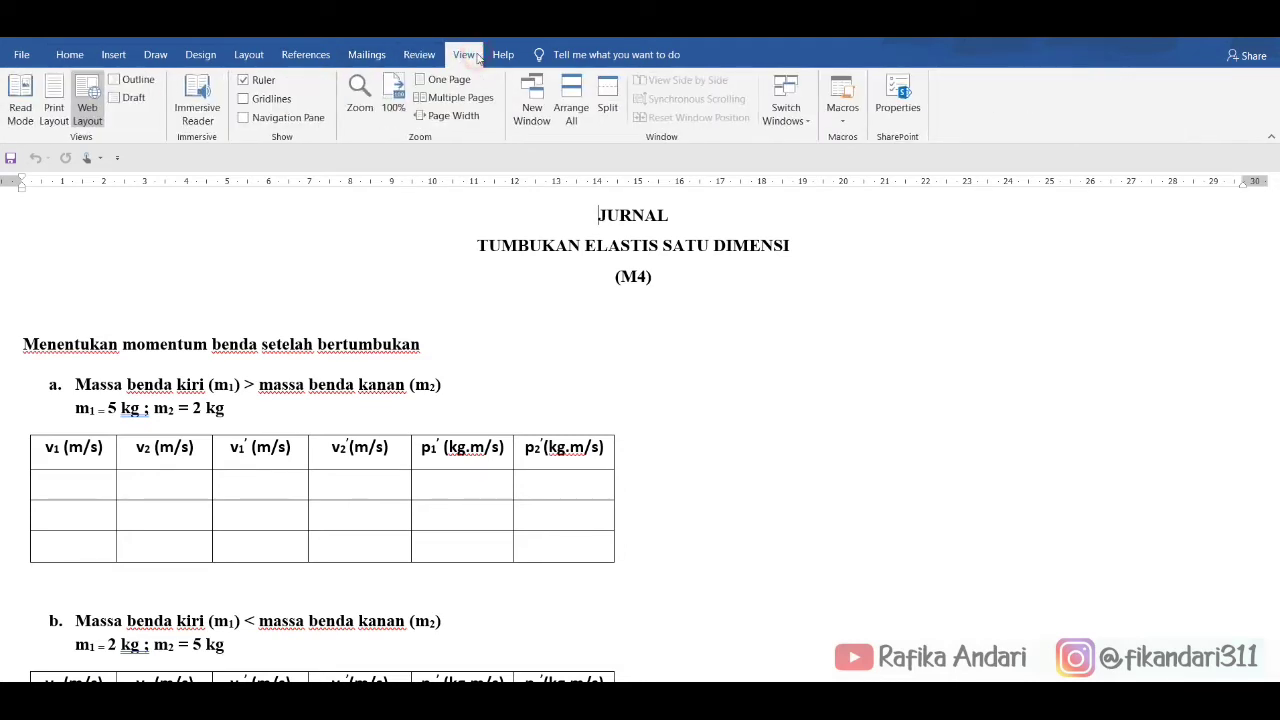
left_click(288, 99)
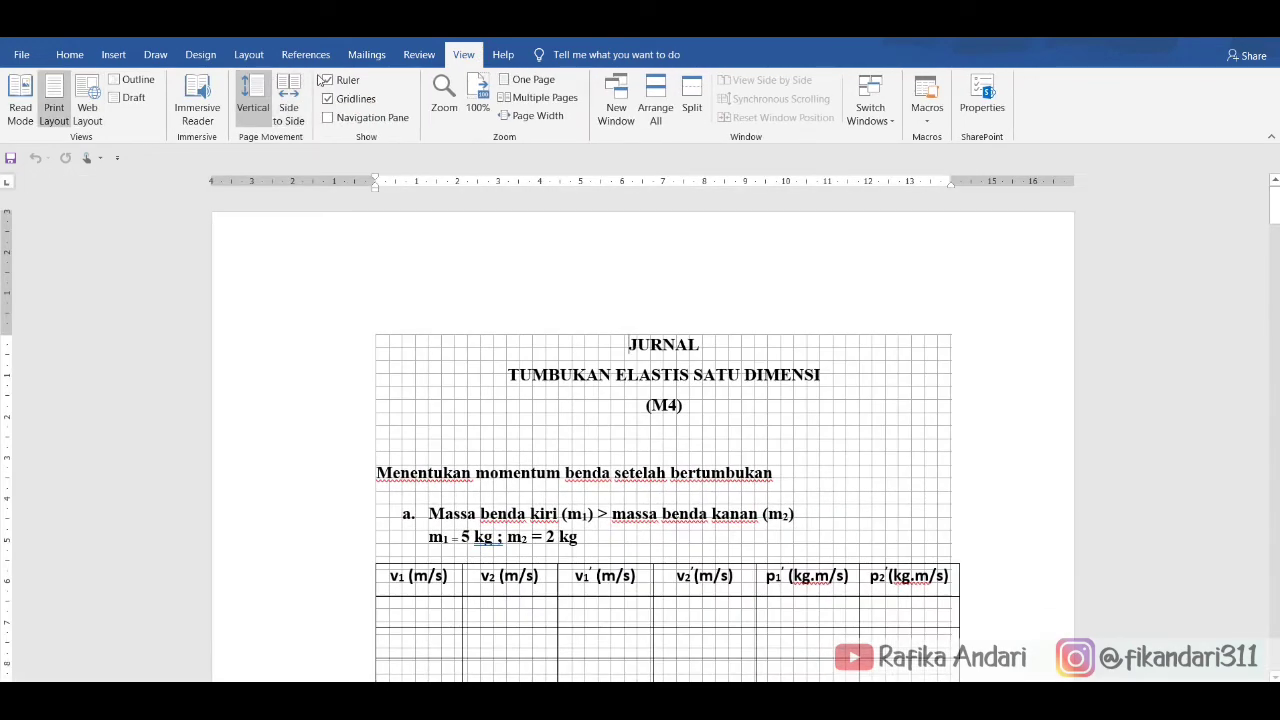
left_click(326, 80)
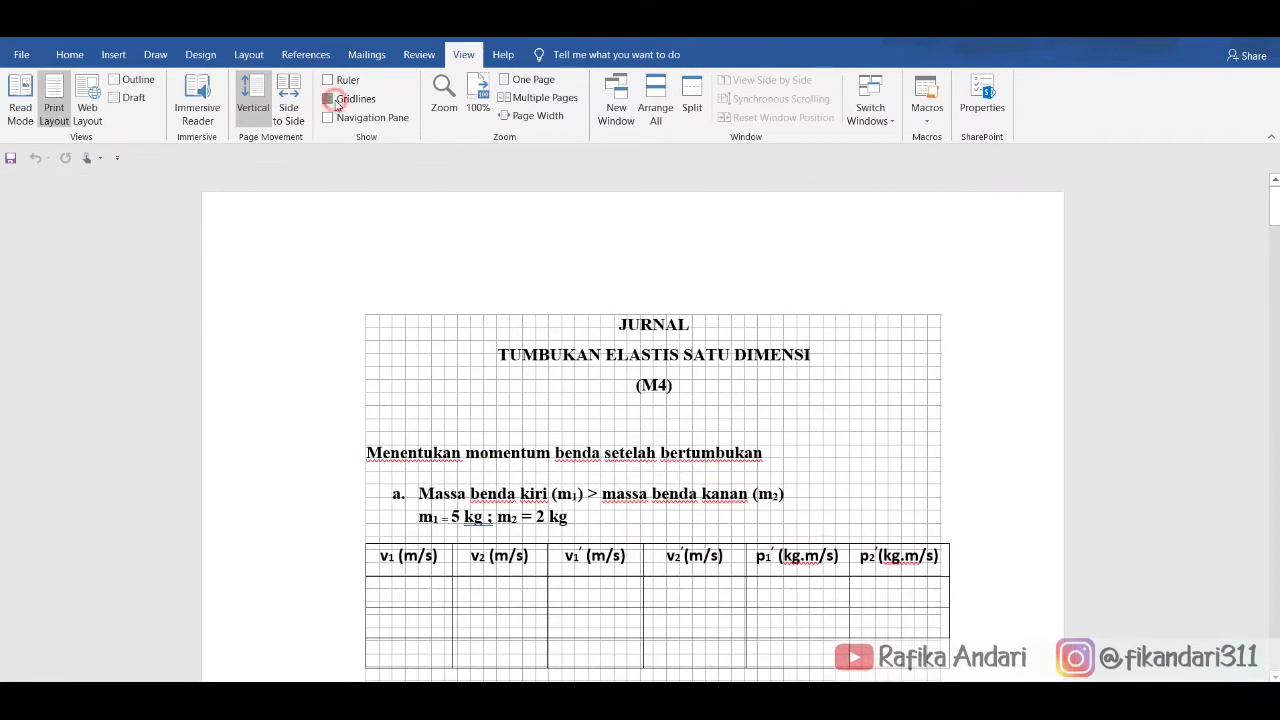
left_click(336, 103)
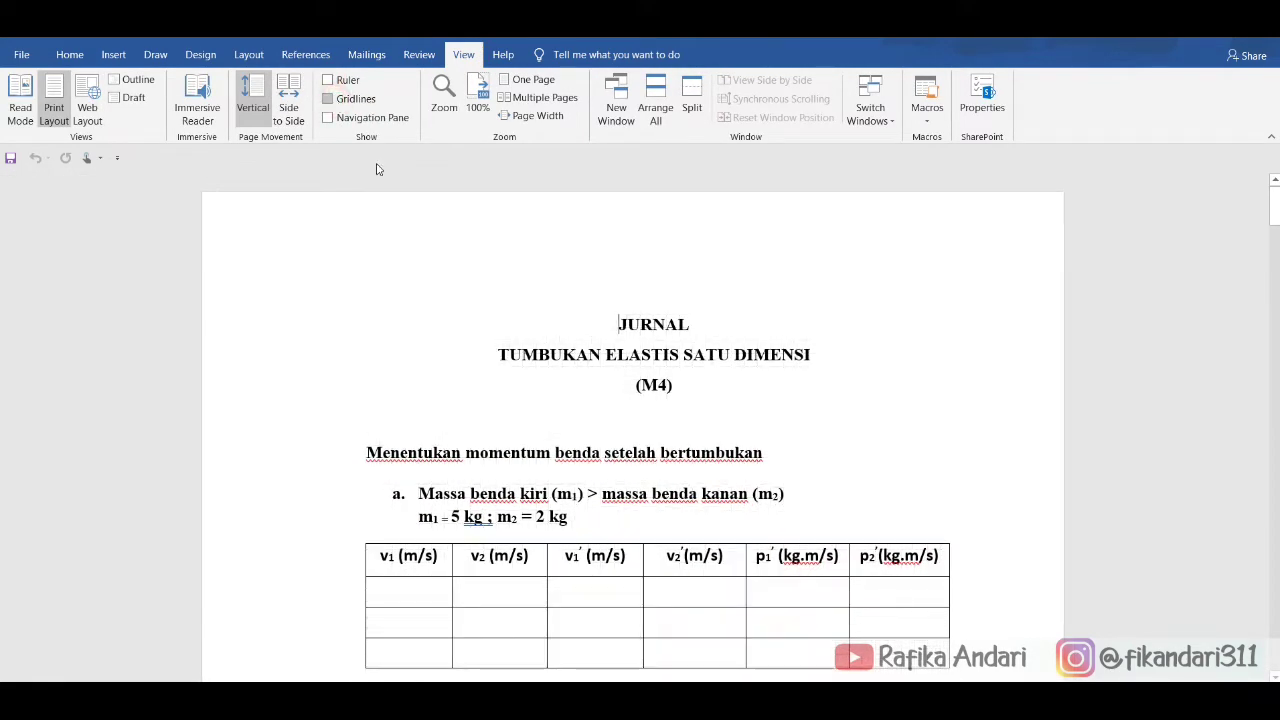
Step: Set the left object's mass m1 in section a to 7 kg
left_click(418, 591)
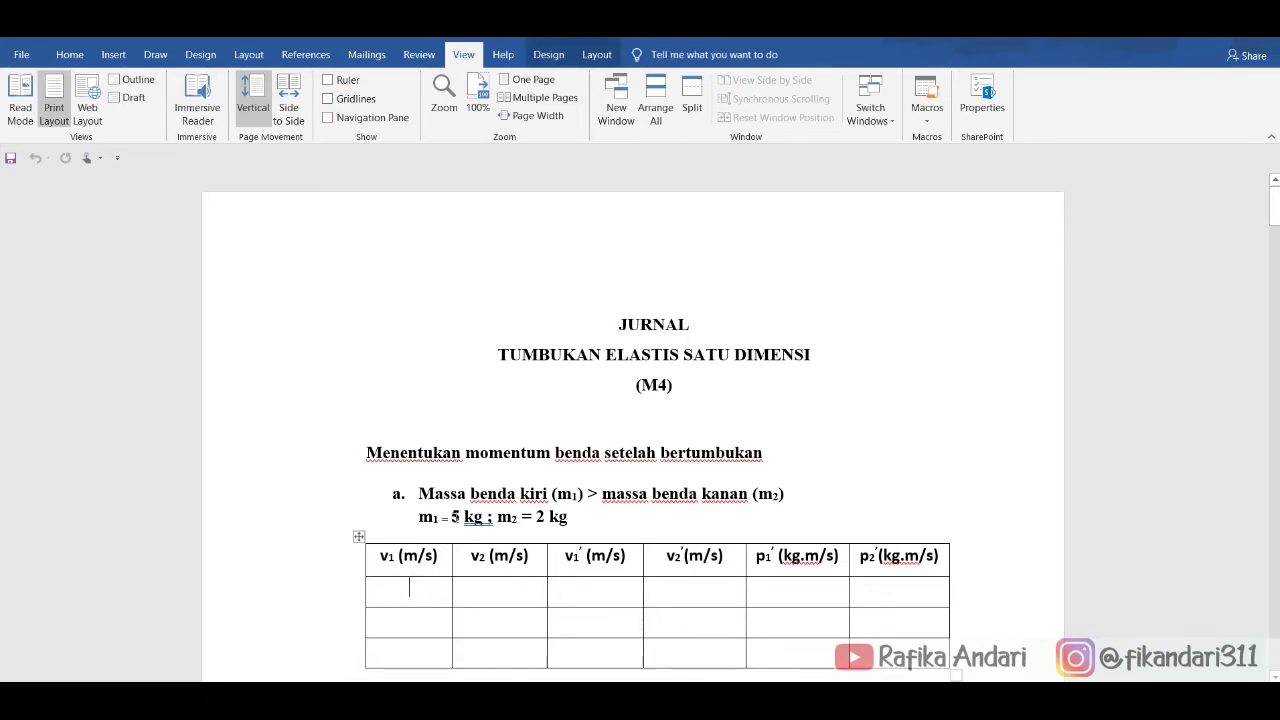
left_click(458, 516)
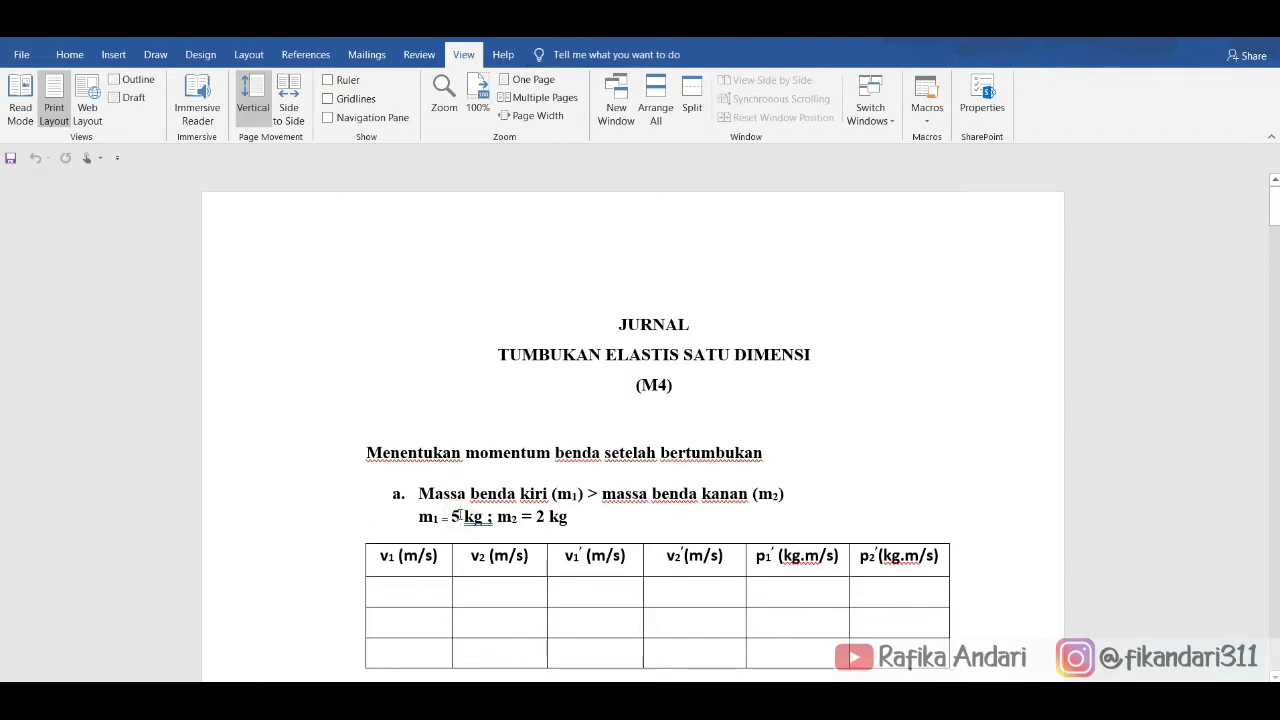
key("BackSpace")
type("7")
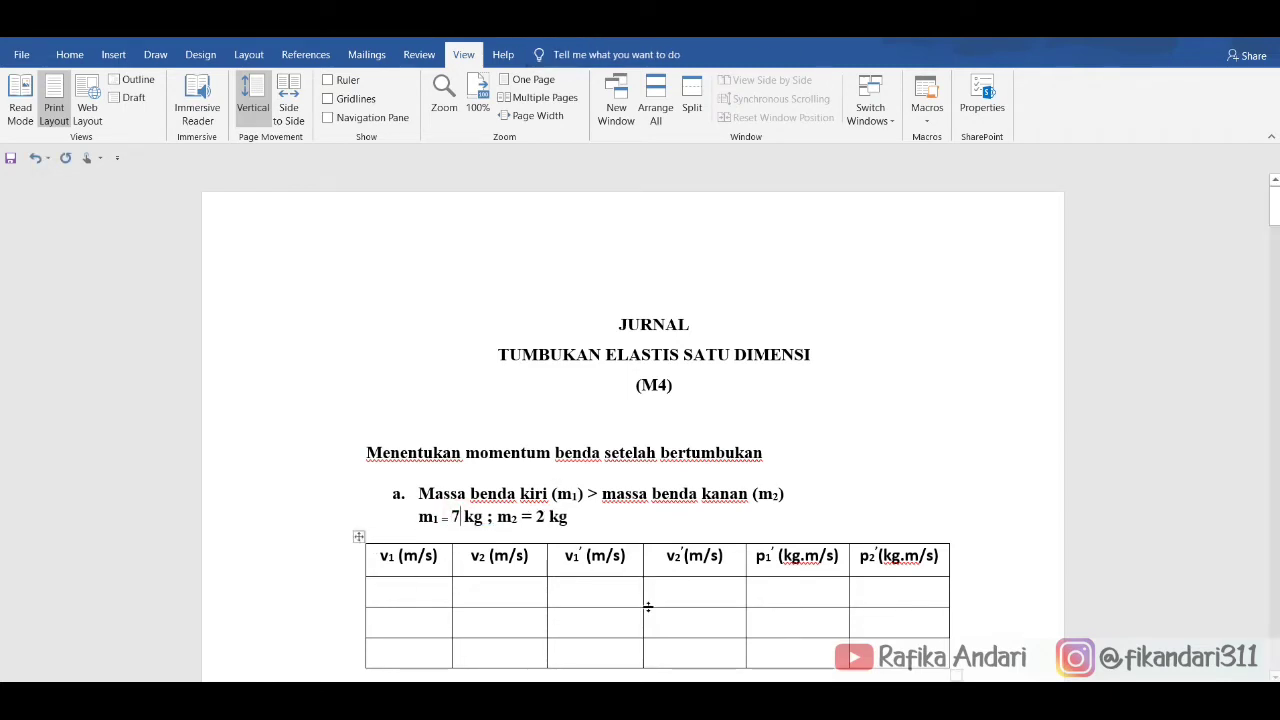
Step: Review the simulation values in Excel and the data collection instructions in PowerPoint, and return to the Word journal
key("alt+Tab")
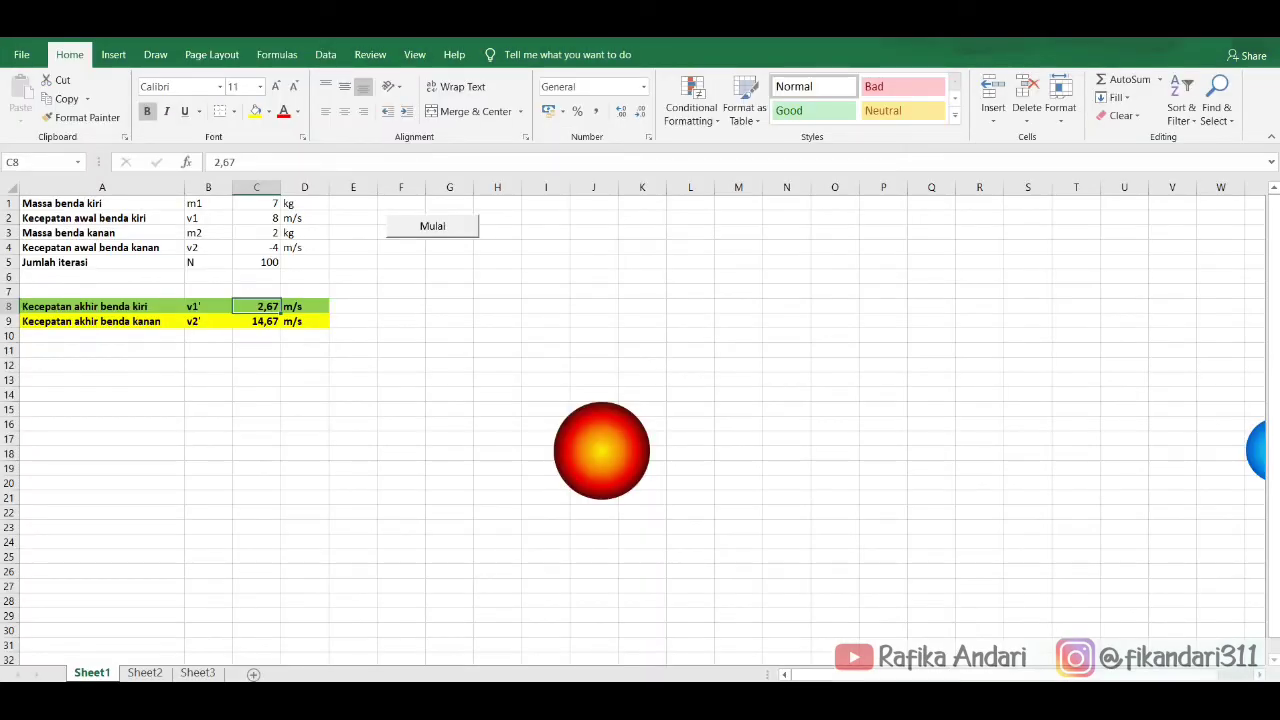
key("alt+Tab")
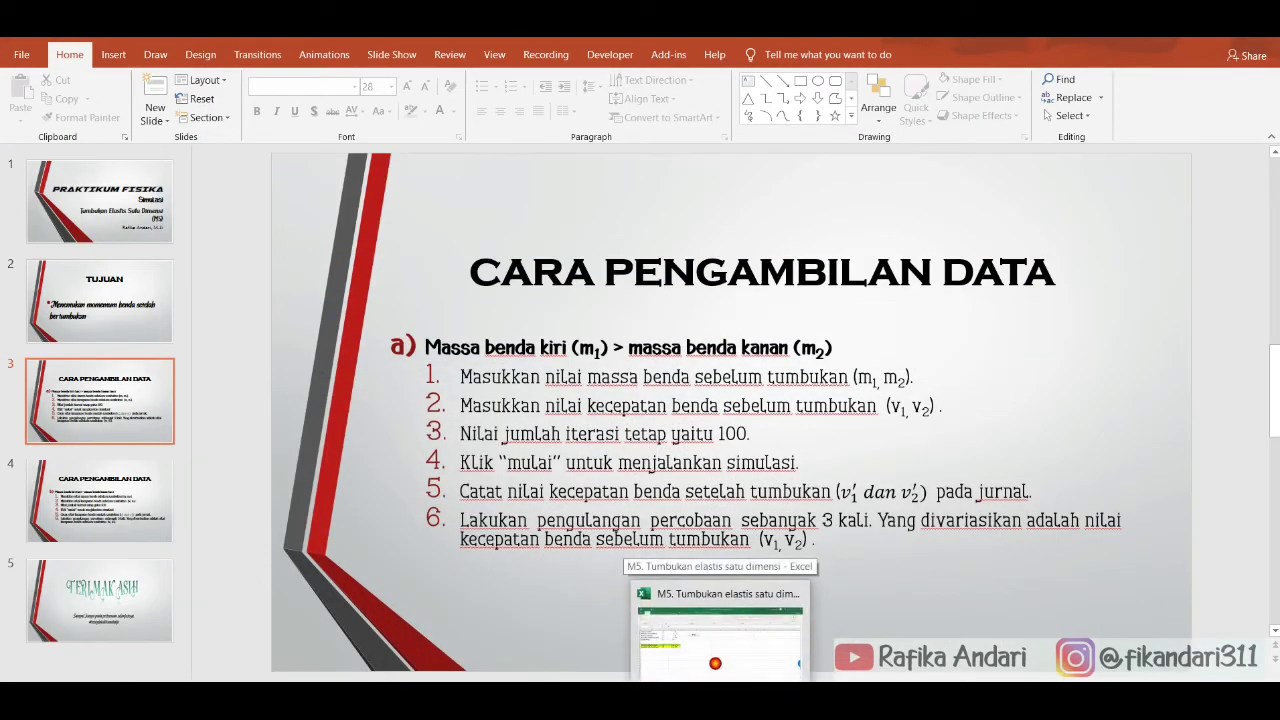
key("alt+Tab")
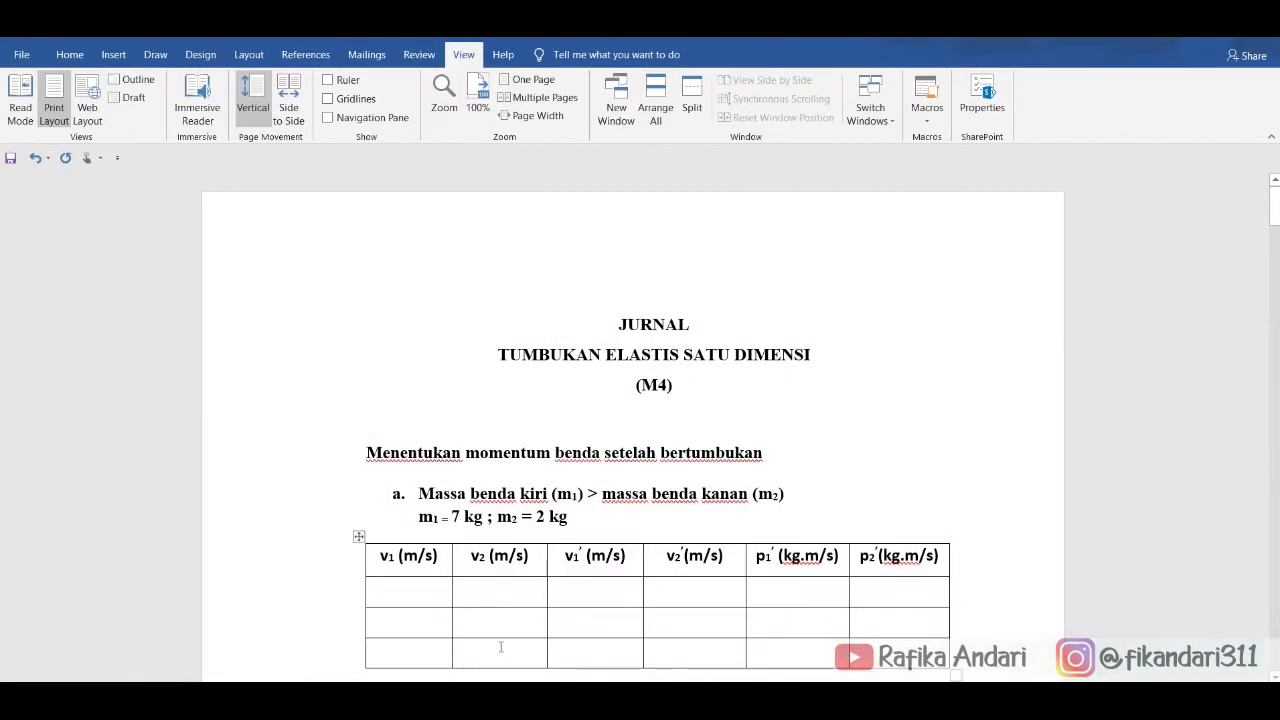
Step: Fill the first row of table a with v1 8, v2 -4, v1' 2,67 and v2' 14,67
left_click(397, 584)
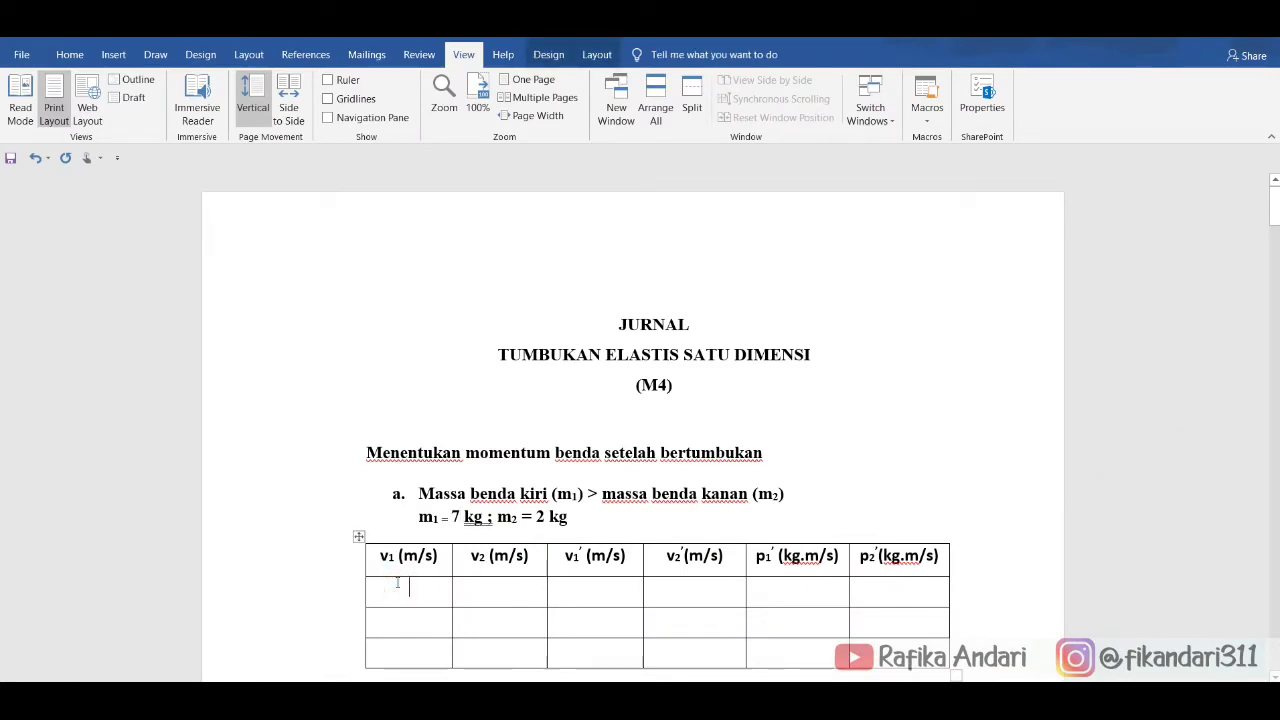
type("8")
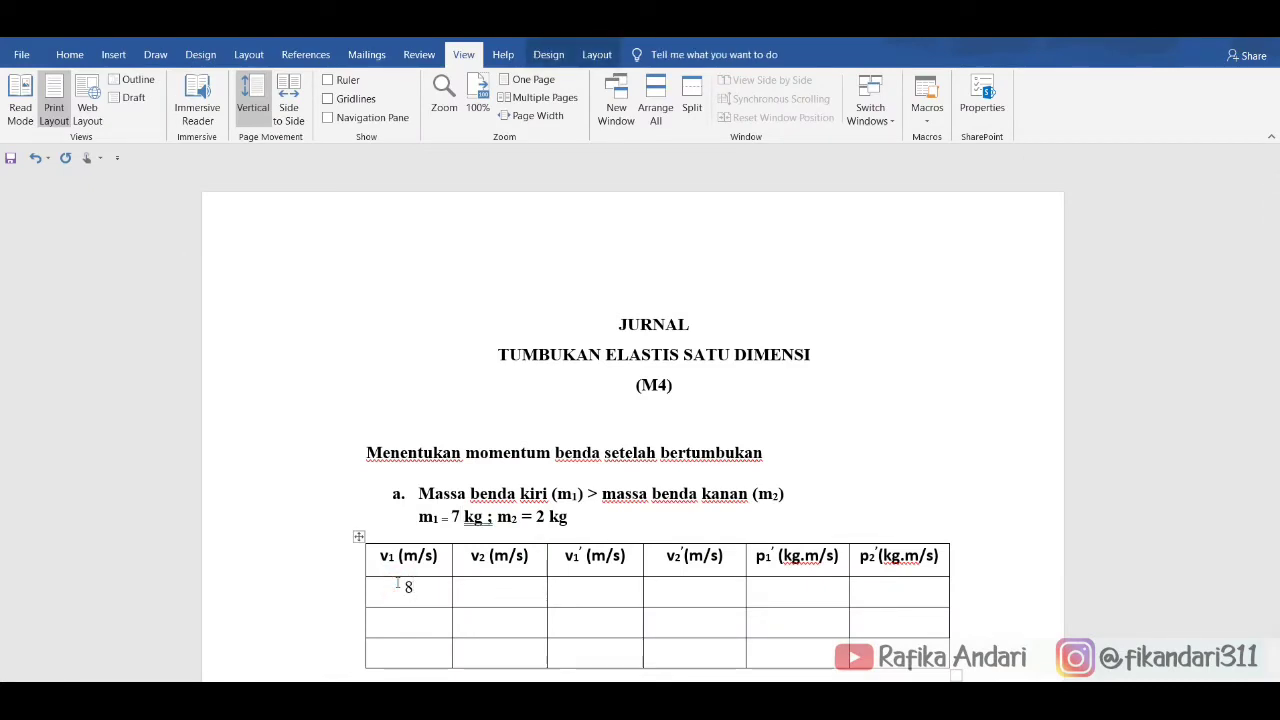
key("Tab")
type("-4")
key("Tab")
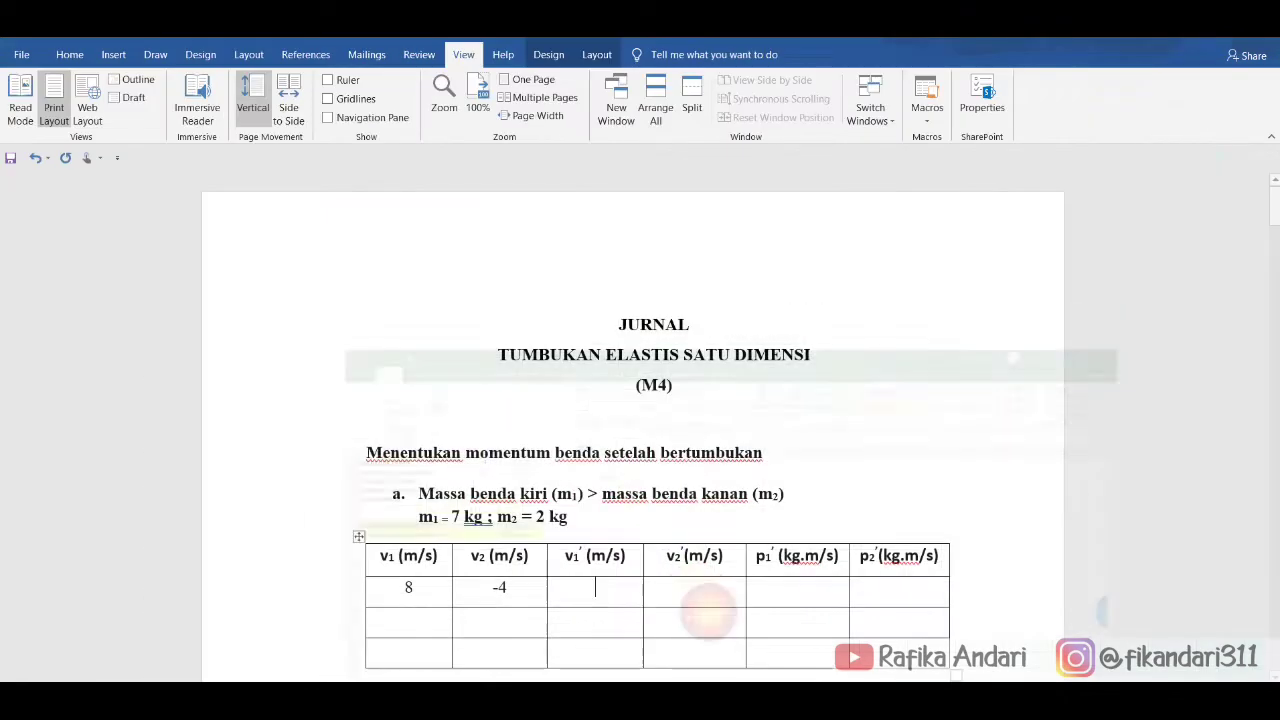
type("2,67")
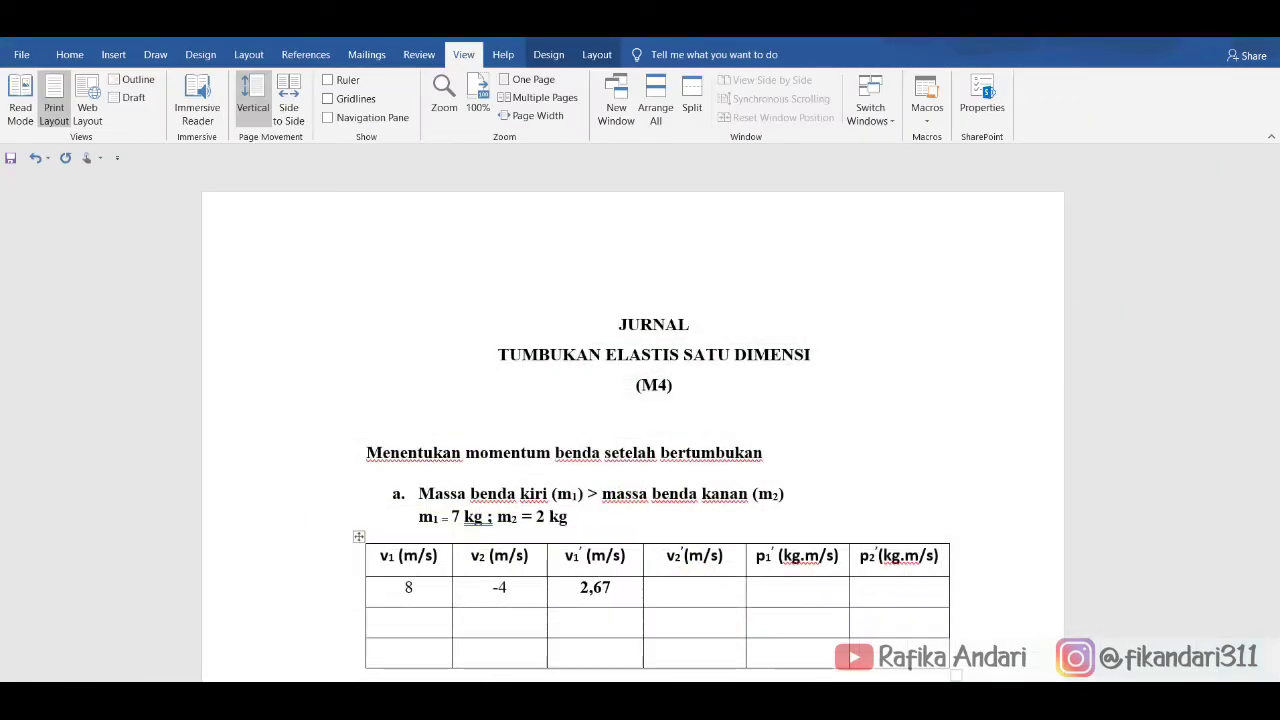
key("Tab")
type("14,67")
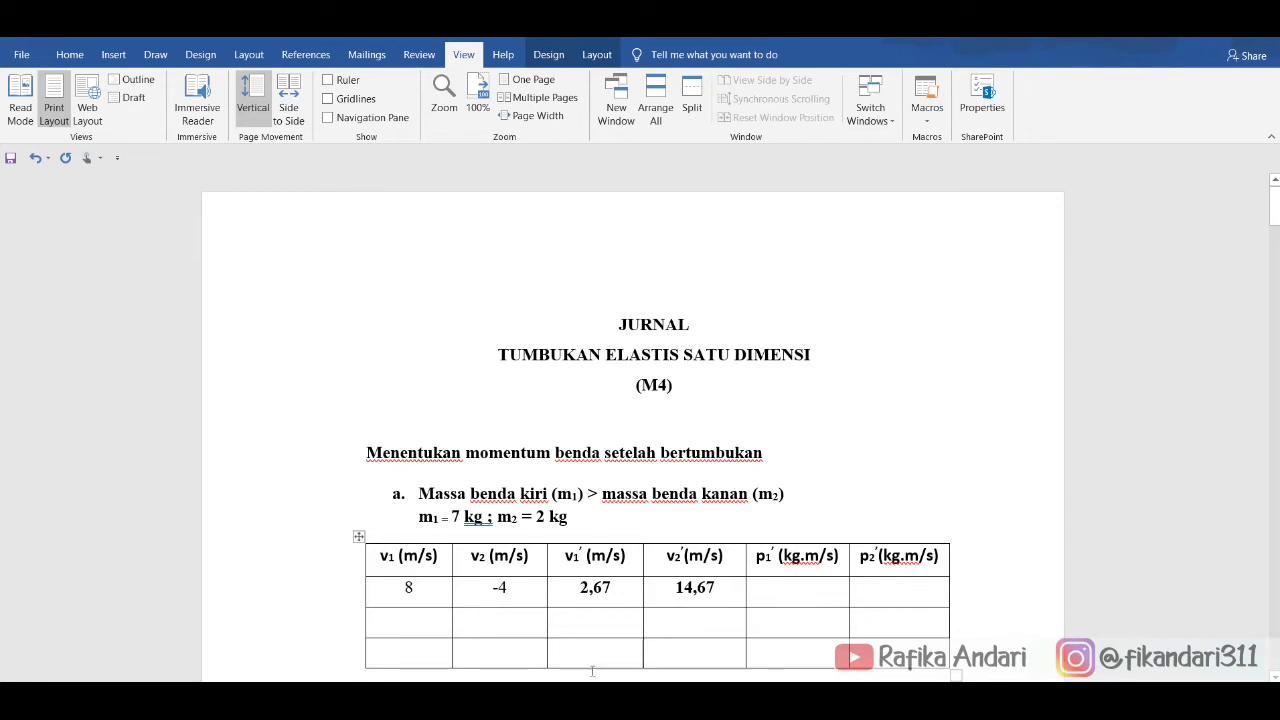
Step: Enter v1 6 and v2 -2 in the second row of table a, and v1 4 and v2 -1 in the third
left_click(413, 627)
type("6")
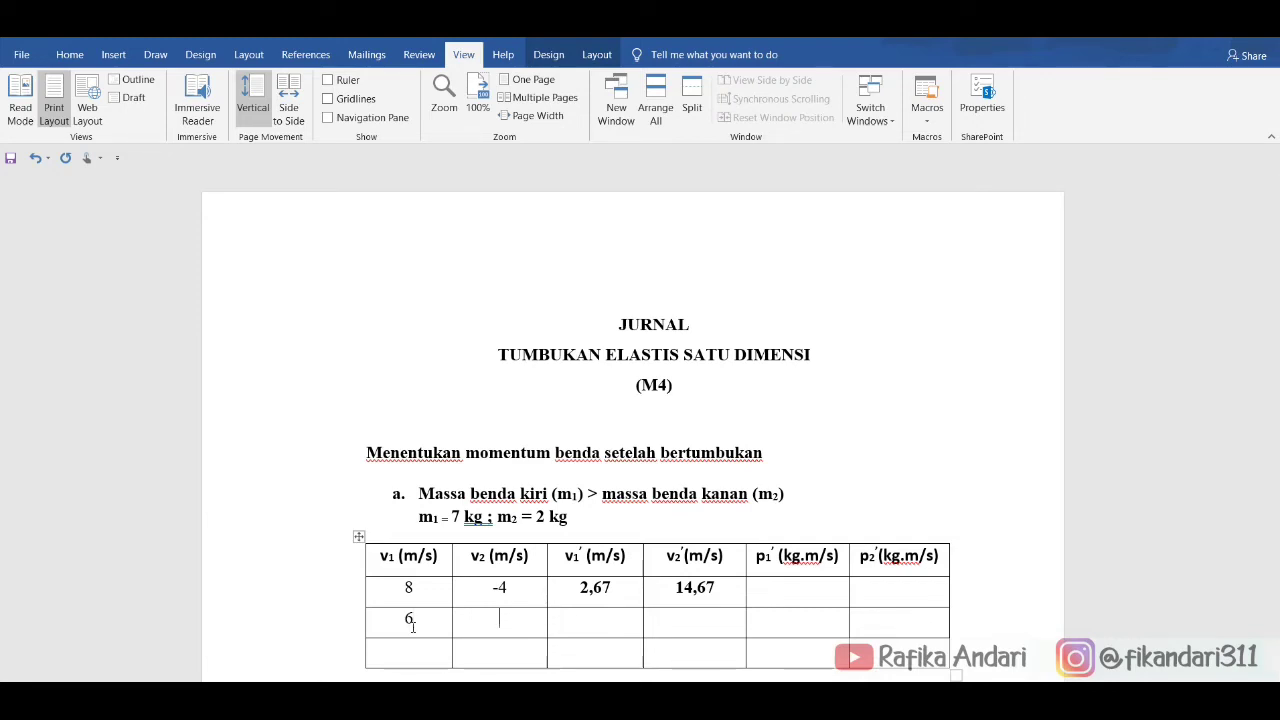
type("-2")
key("Down")
key("Left")
type("4")
key("Tab")
type("-1")
Step: Change v2 to -3 in the second row of table a and to -2 in the third row
left_click(502, 619)
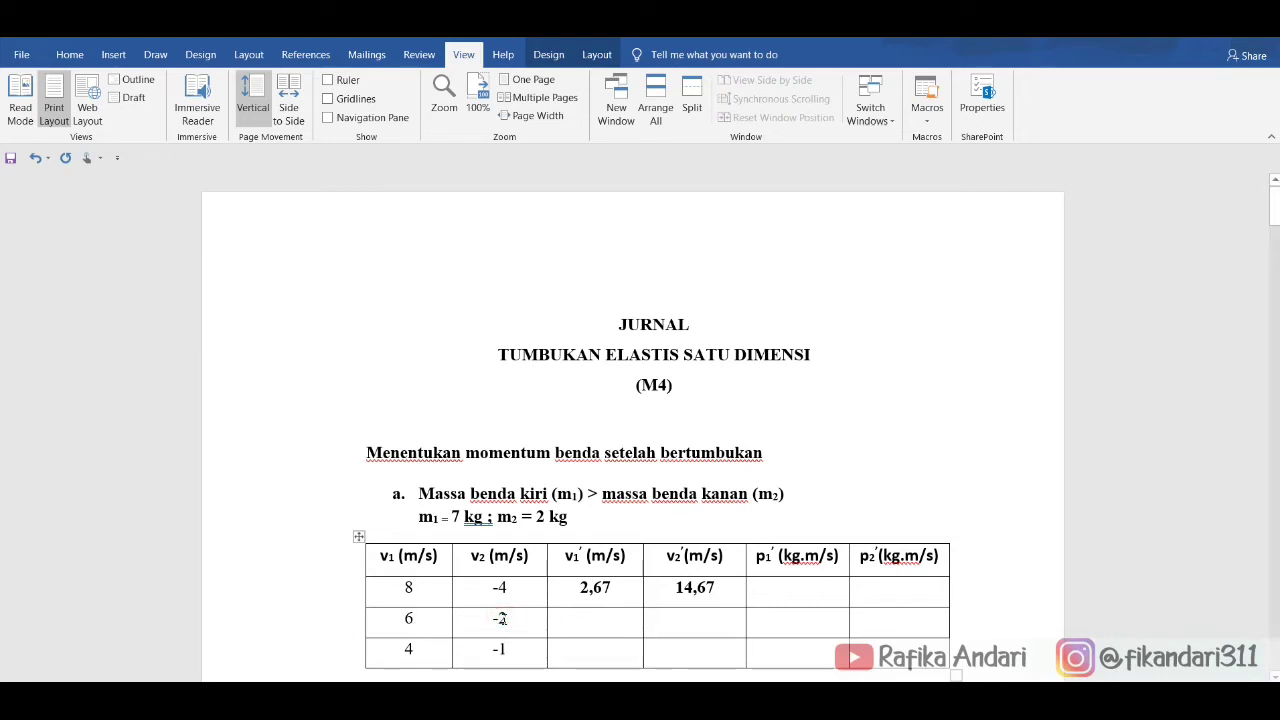
key("BackSpace")
type("3")
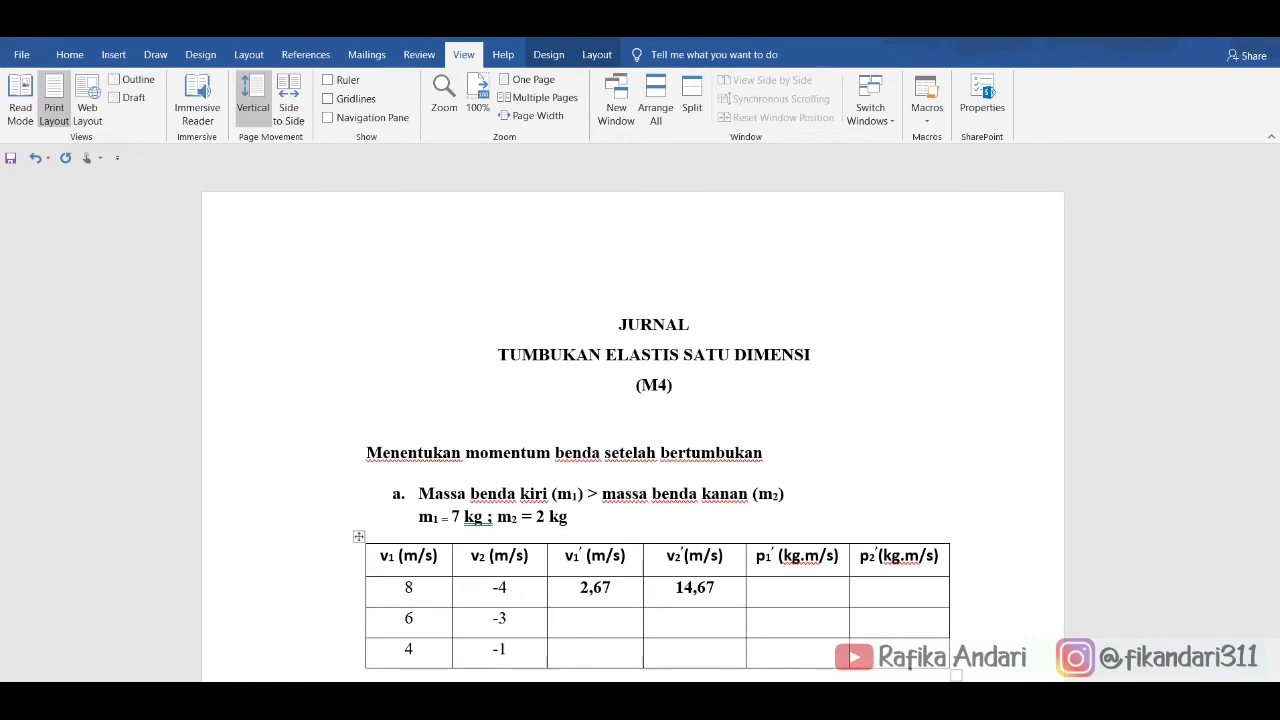
key("BackSpace")
type("2")
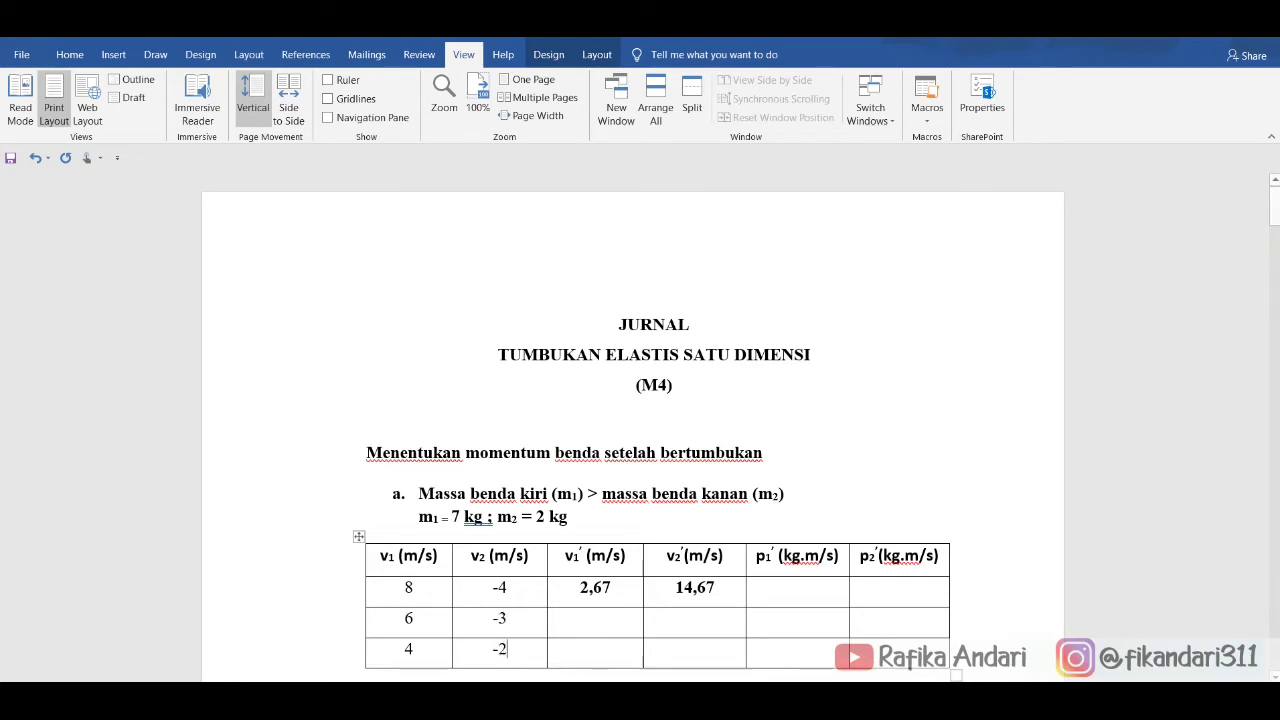
Step: Switch to the Excel simulation, set v1 to 6 m/s and v2 to -3 m/s, and run the collision
mouse_move(712, 700)
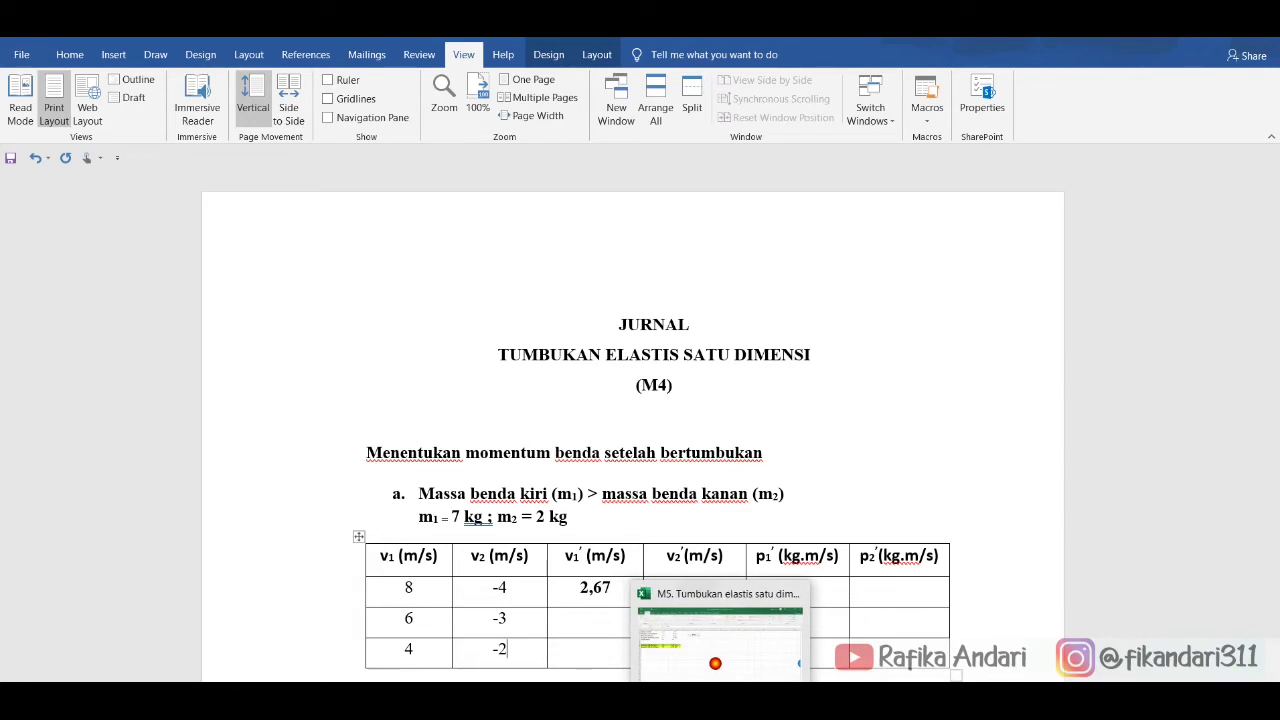
left_click(712, 630)
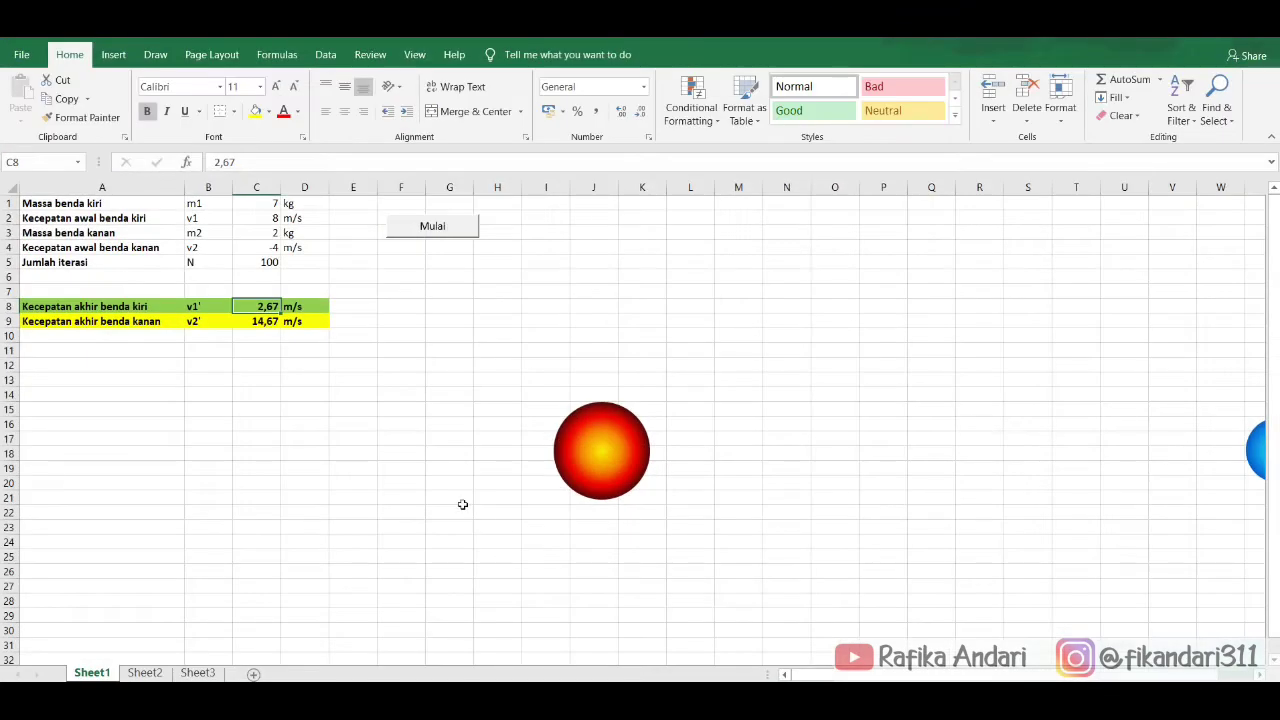
left_click(261, 218)
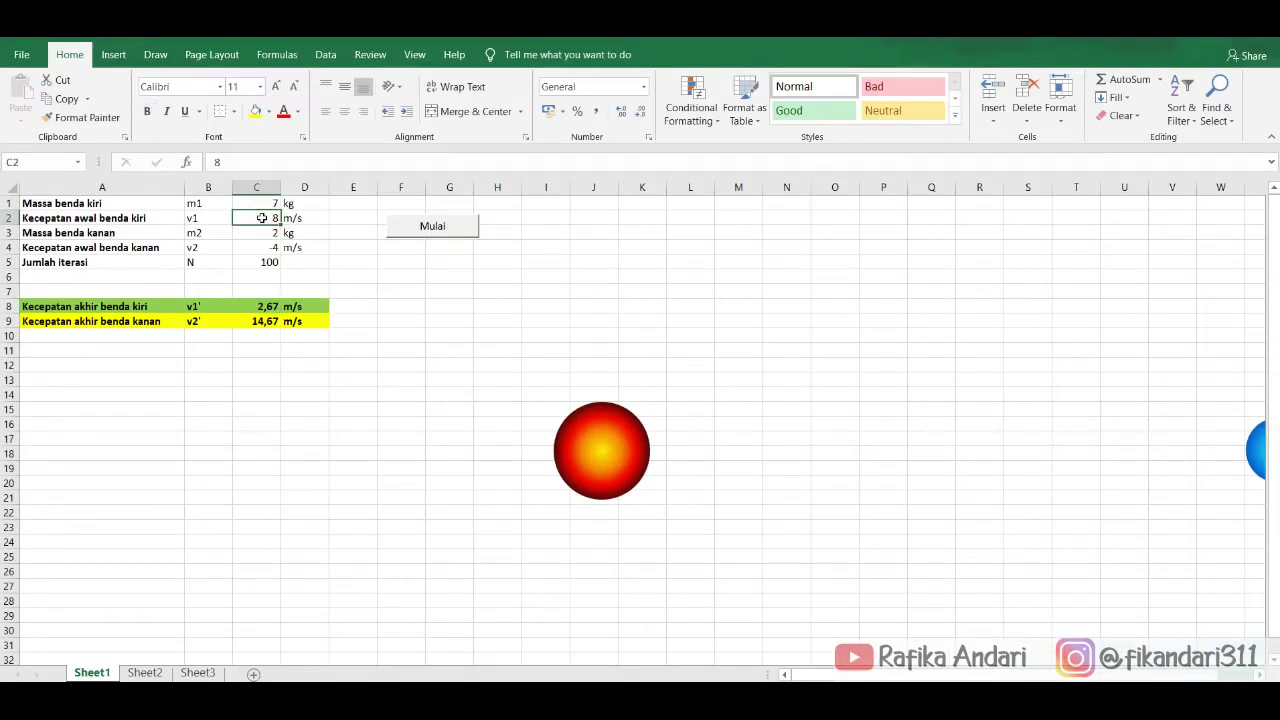
type("6")
left_click(267, 248)
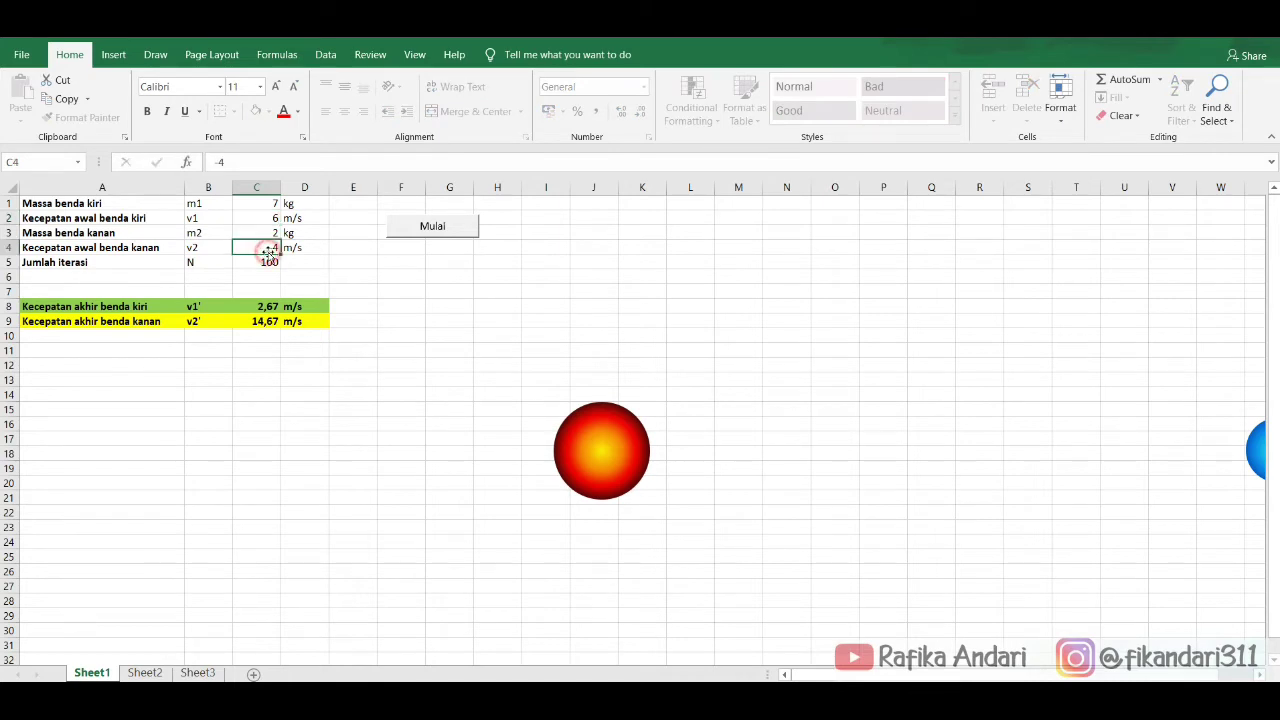
type("-3")
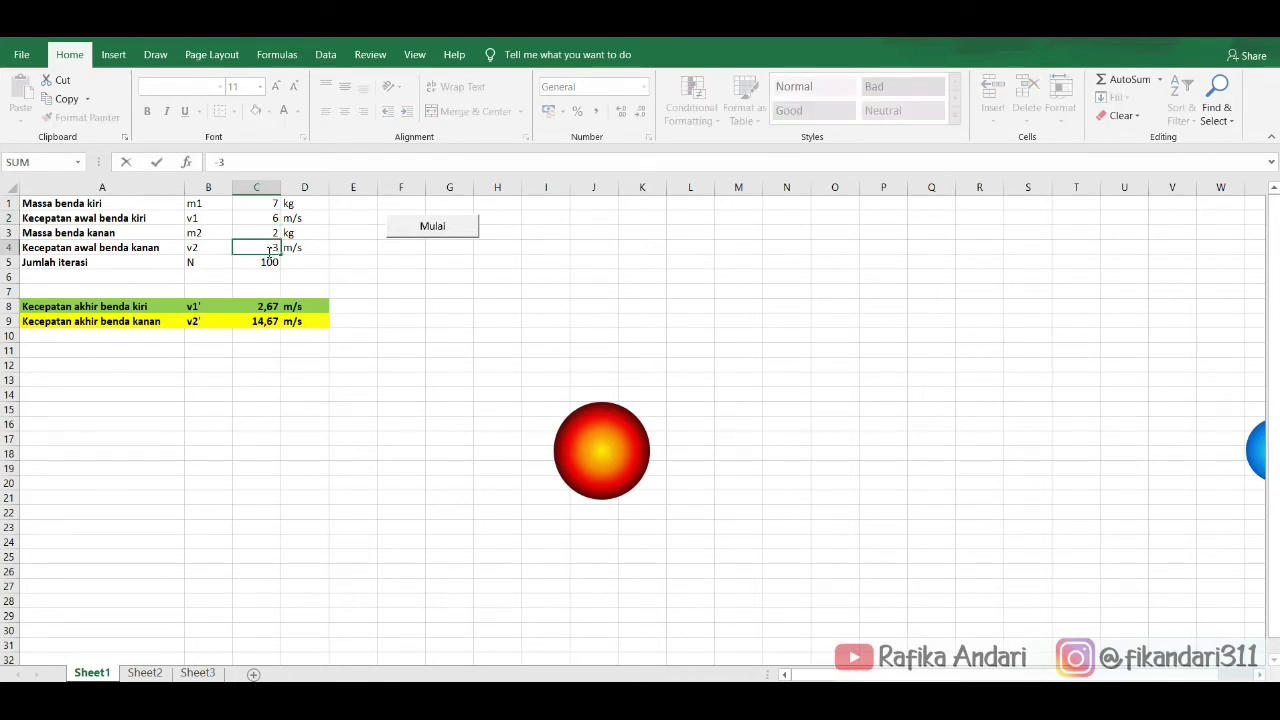
key("Return")
left_click(455, 227)
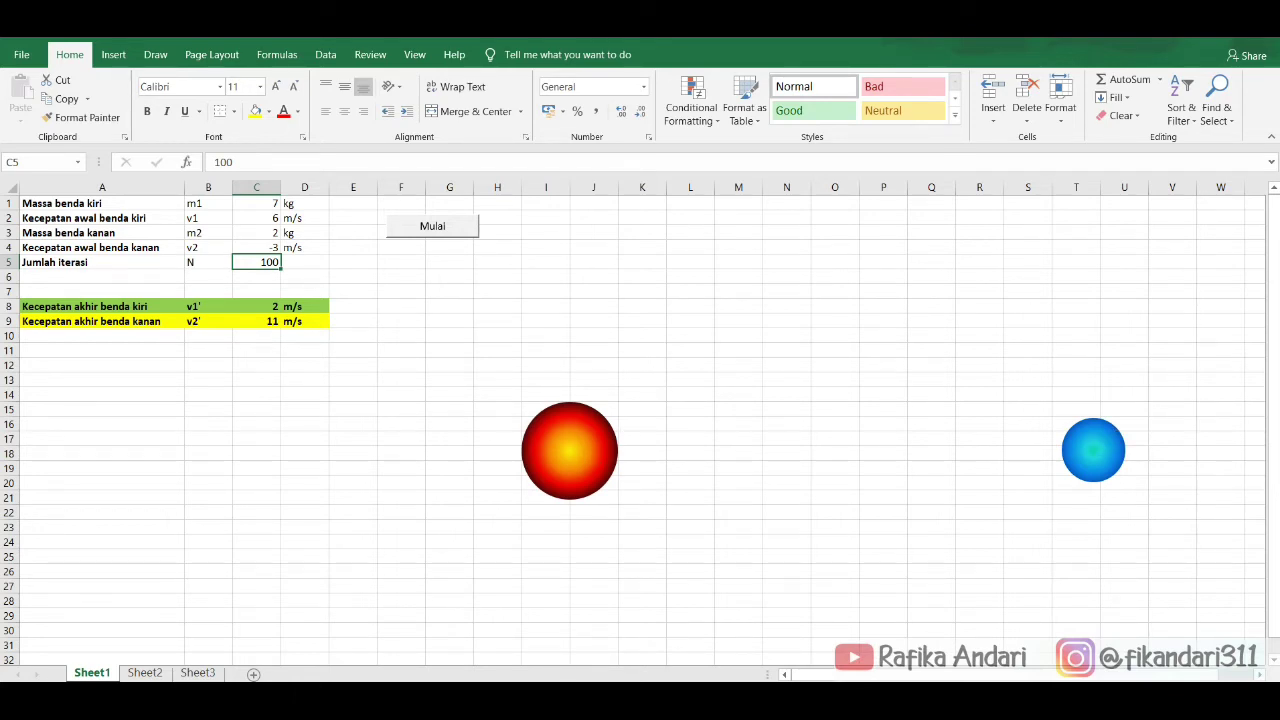
Step: Switch to the Word journal and enter v1' 2 and v2' 11 in the second row of table a
key("alt+Tab")
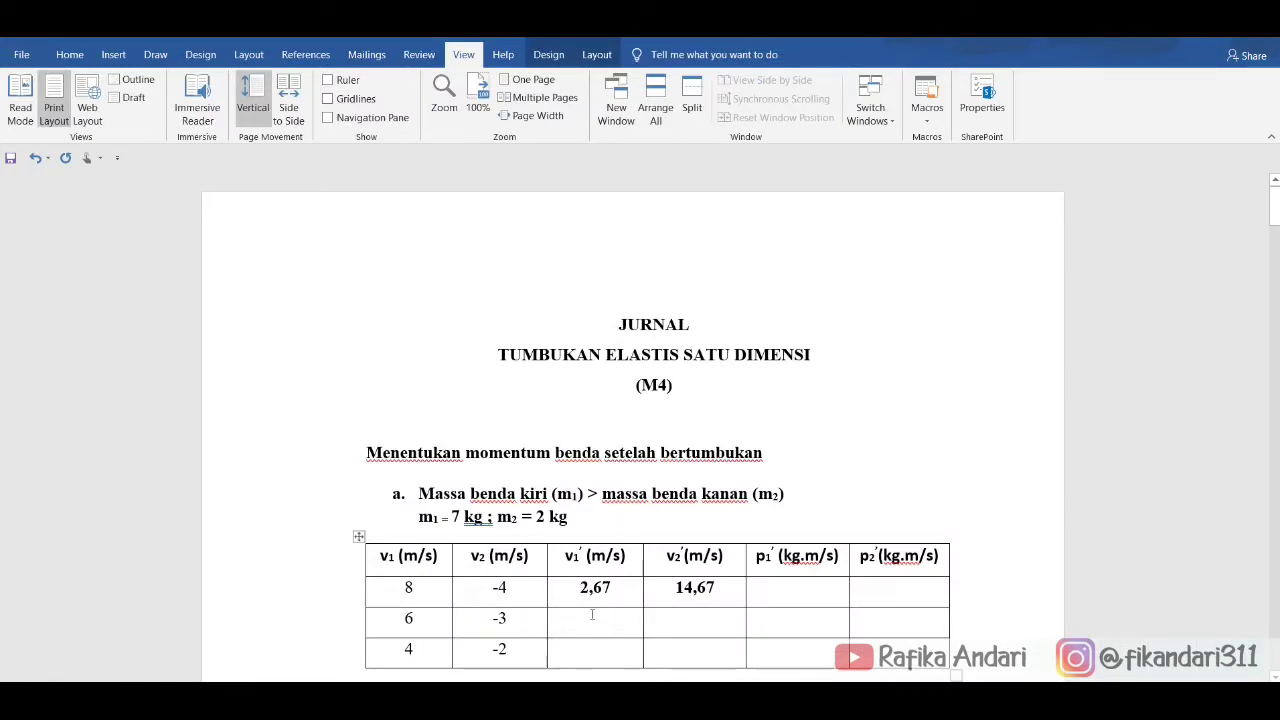
left_click(592, 615)
type("2")
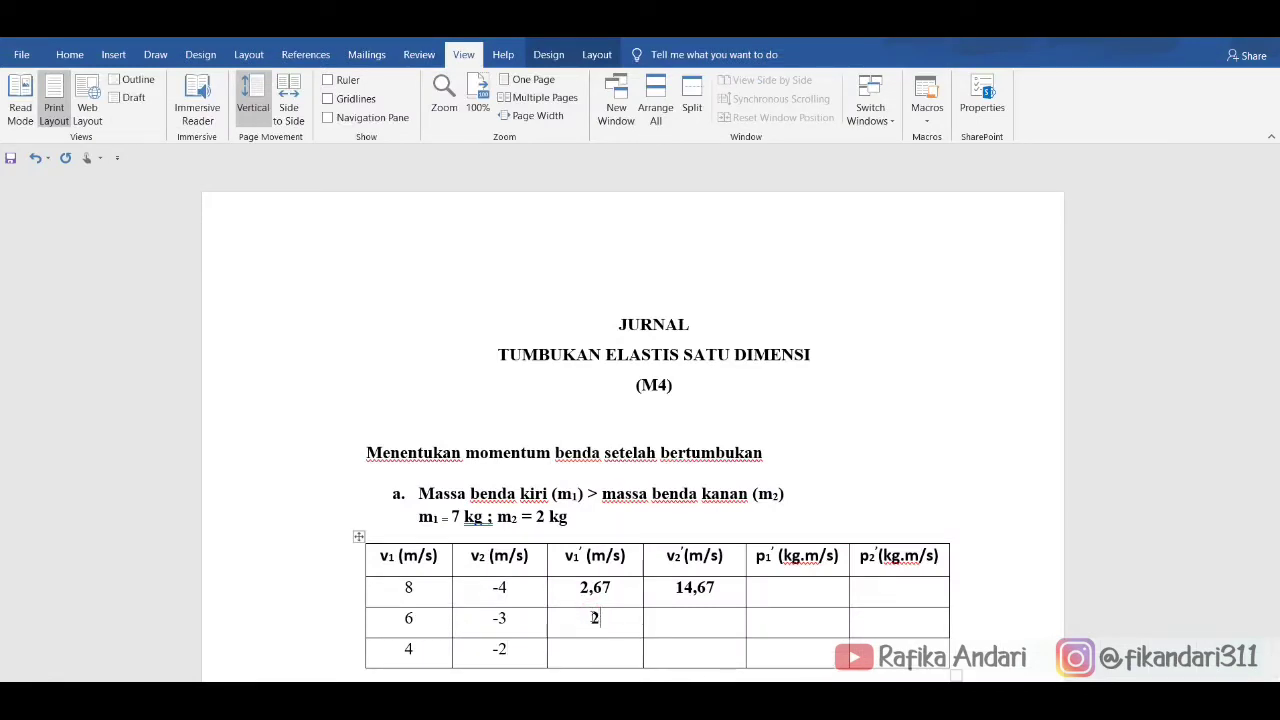
type("11")
Step: Change the m2 mass stated above table b to 7 kg
scroll(594, 618, "down", 6)
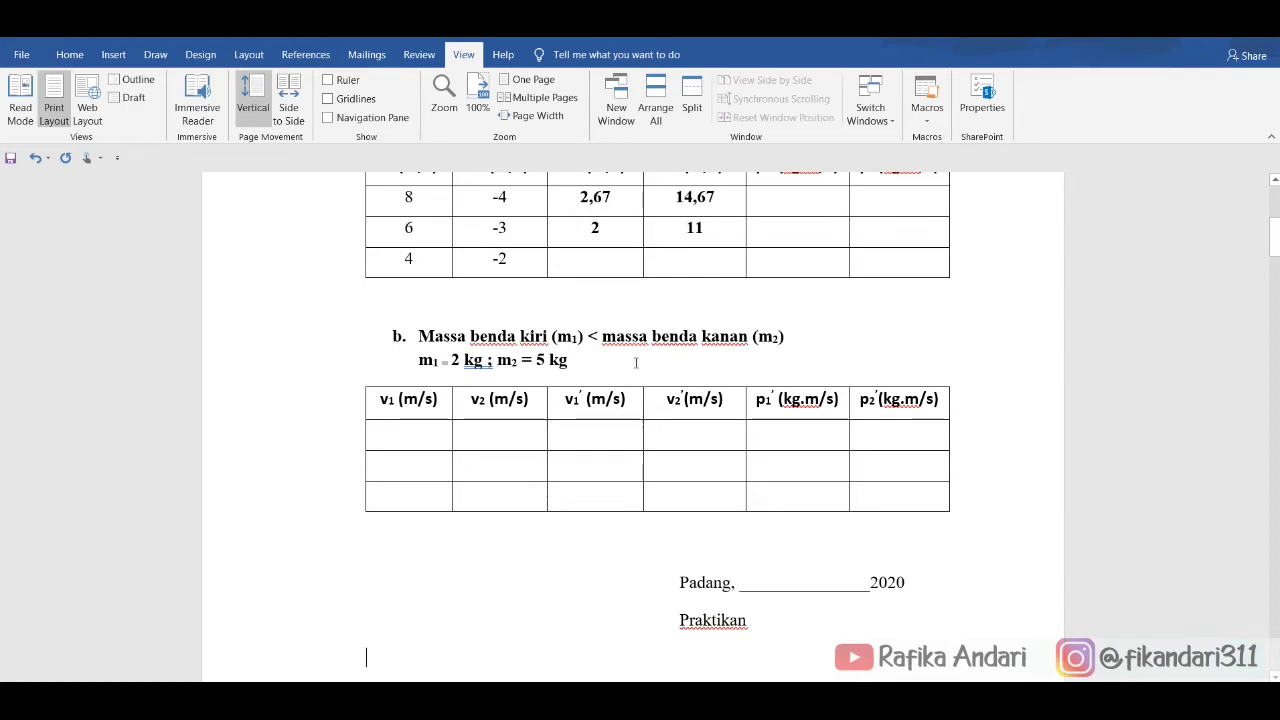
left_click(546, 360)
key("BackSpace")
key("BackSpace")
type("7")
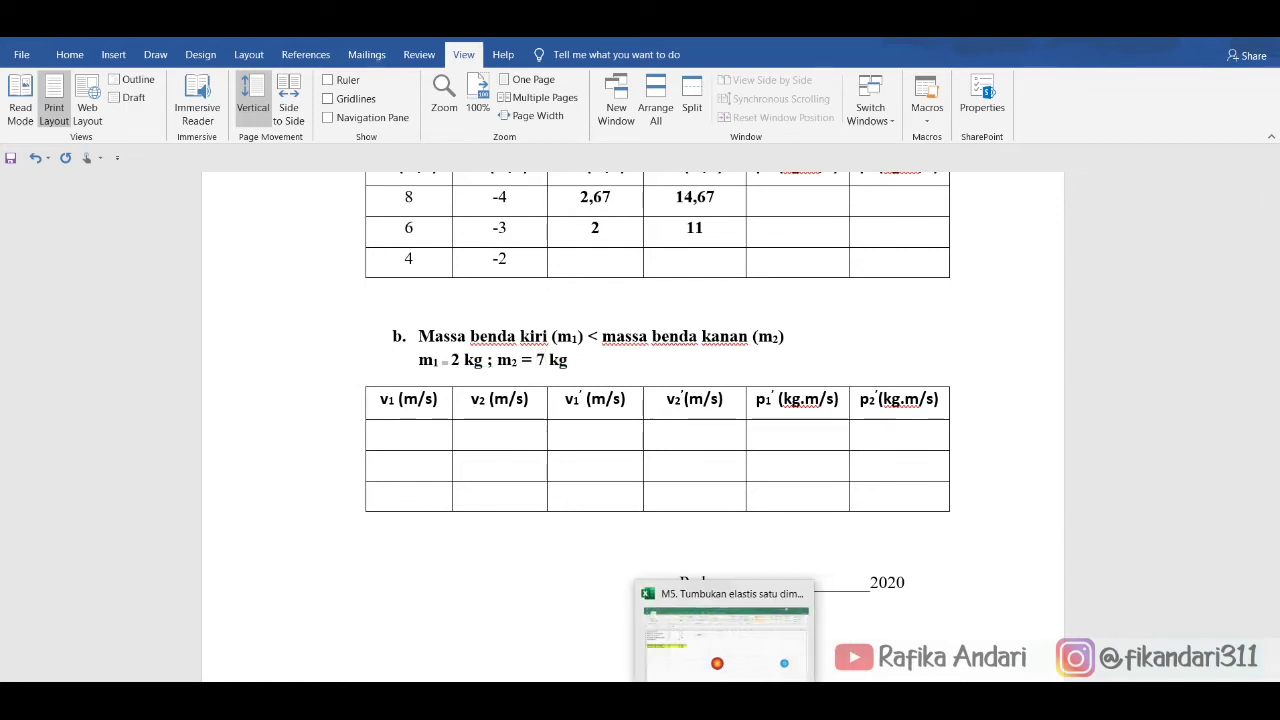
Step: Switch to the Excel simulation and set m1 to 2 kg and m2 to 7 kg
left_click(724, 630)
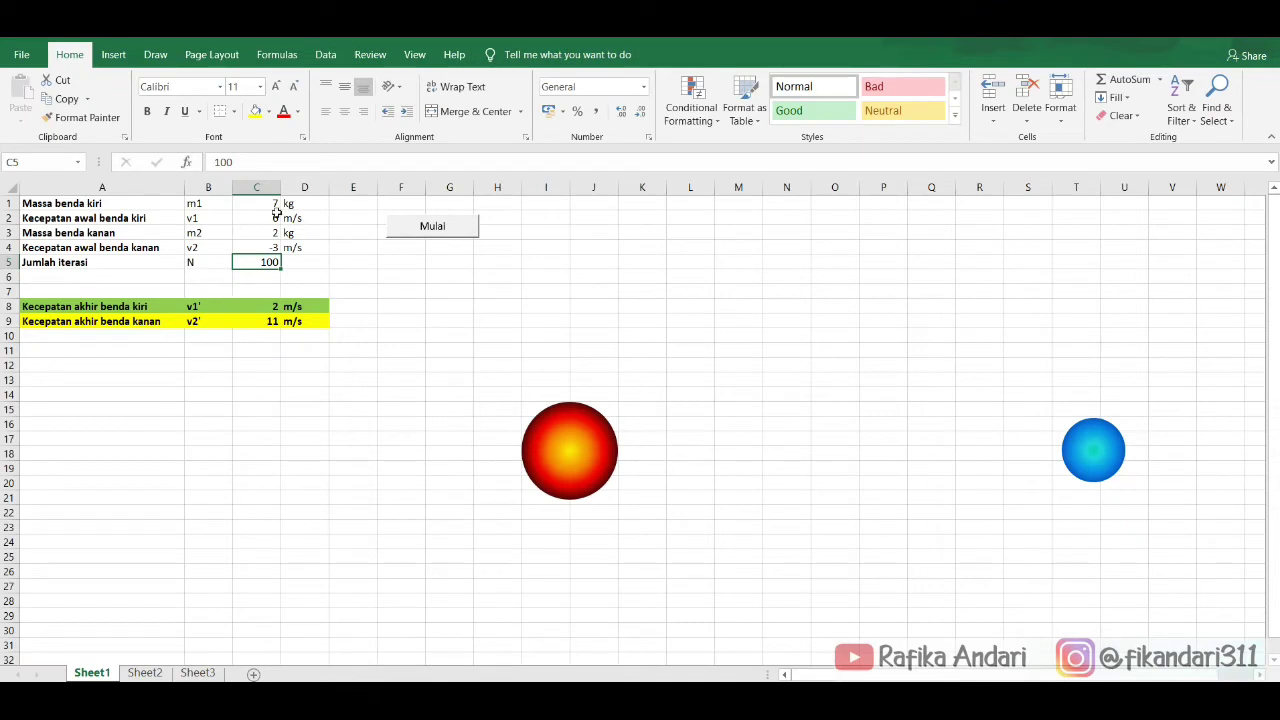
type("2")
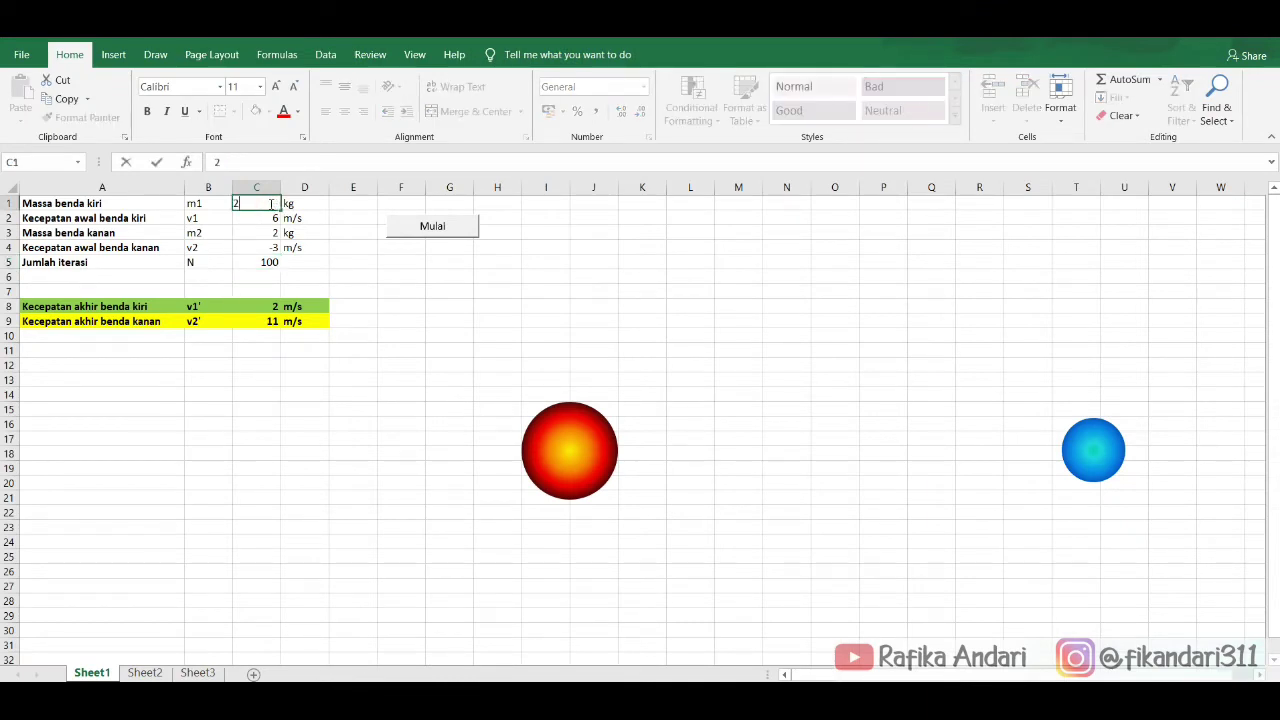
key("Left")
key("Left")
key("Right")
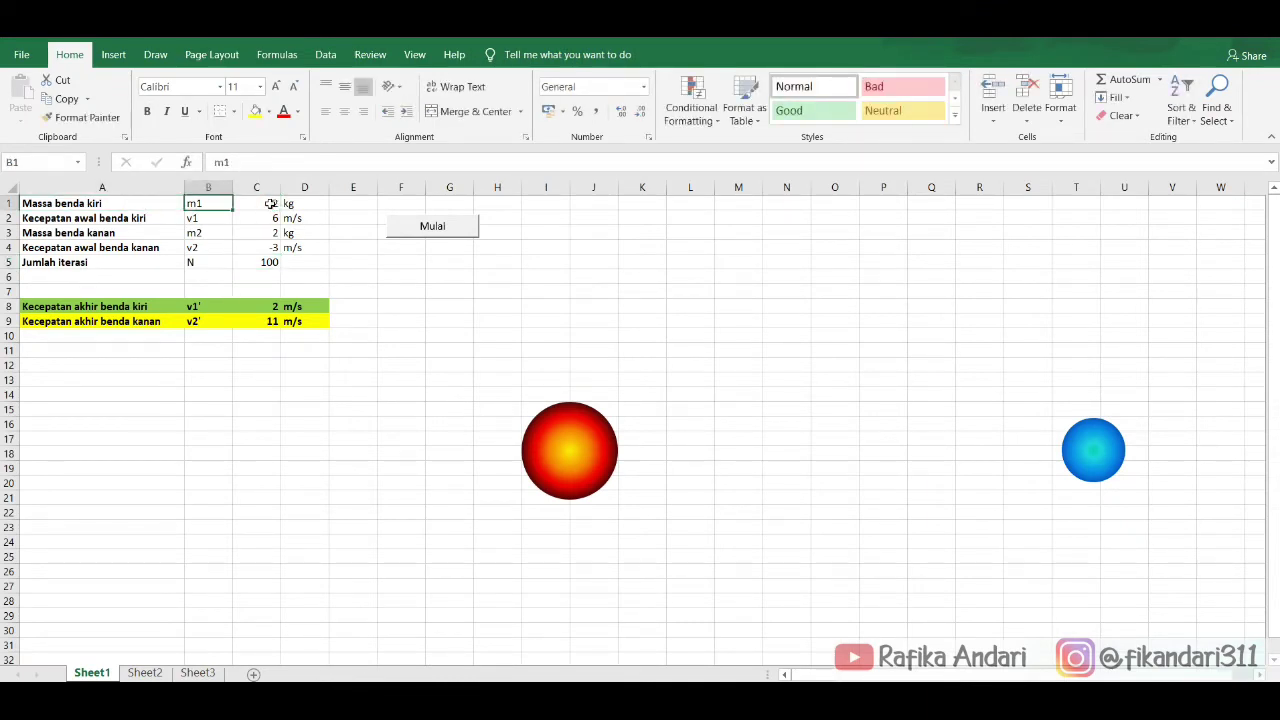
key("Down")
key("Down")
key("Right")
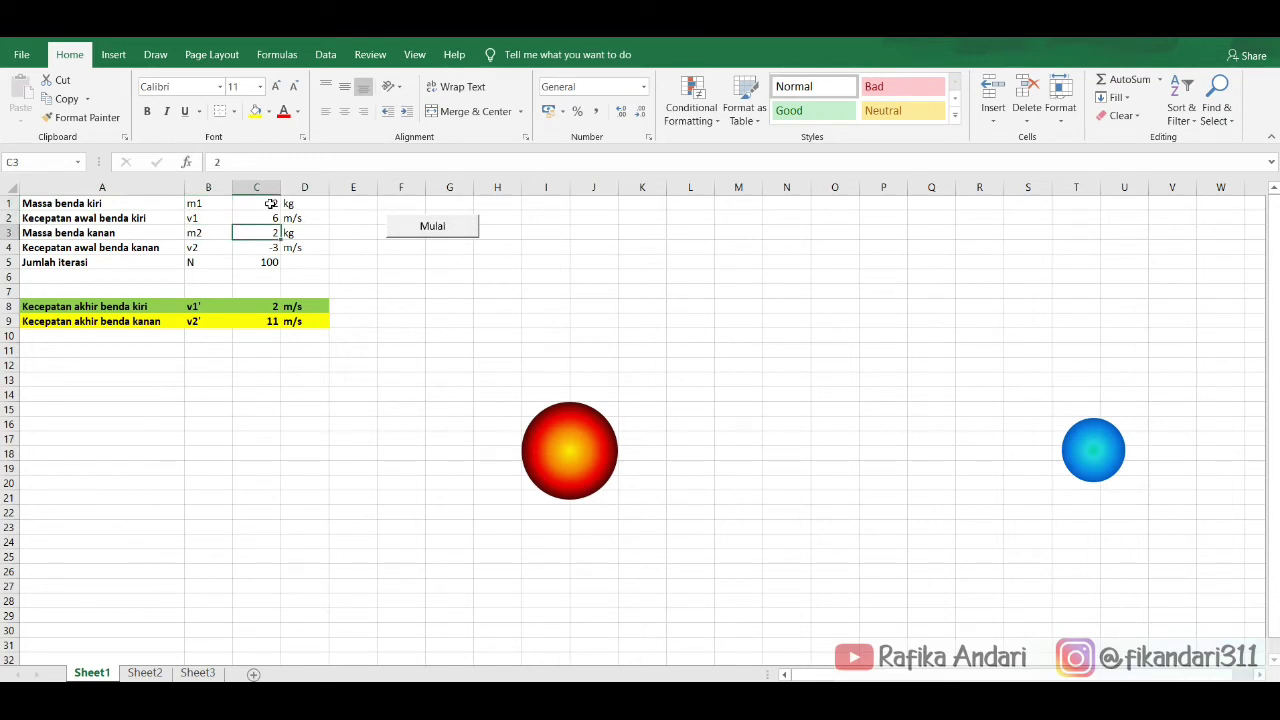
type("7")
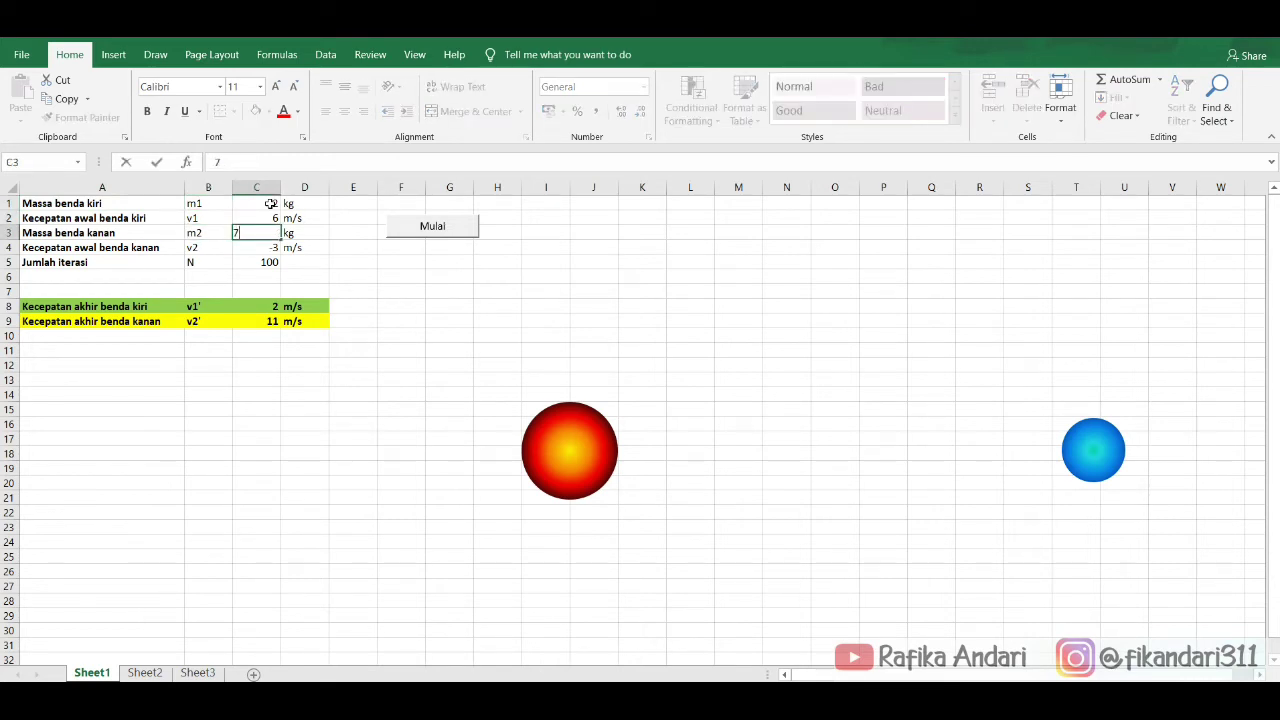
left_click(318, 260)
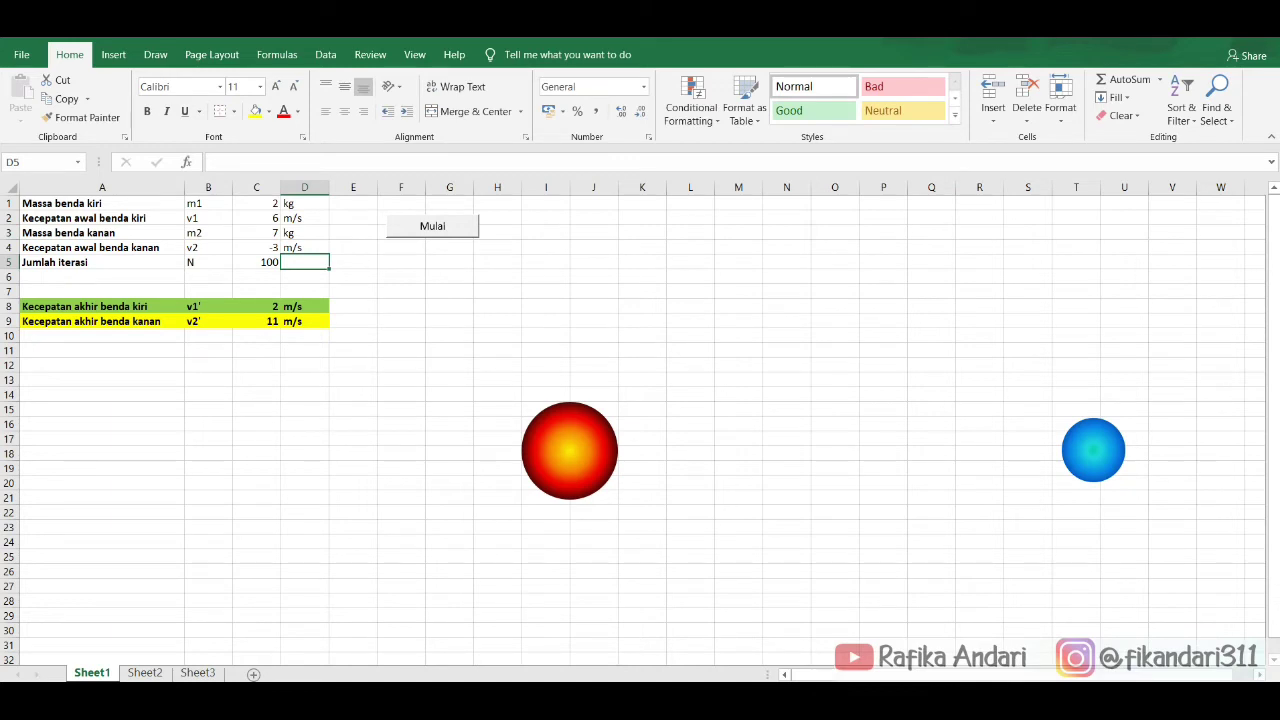
Step: Switch to the Word journal and fill table b's three v1 and v2 rows with 2 and 4, 3 and 6, 4 and 8
key("alt+Tab")
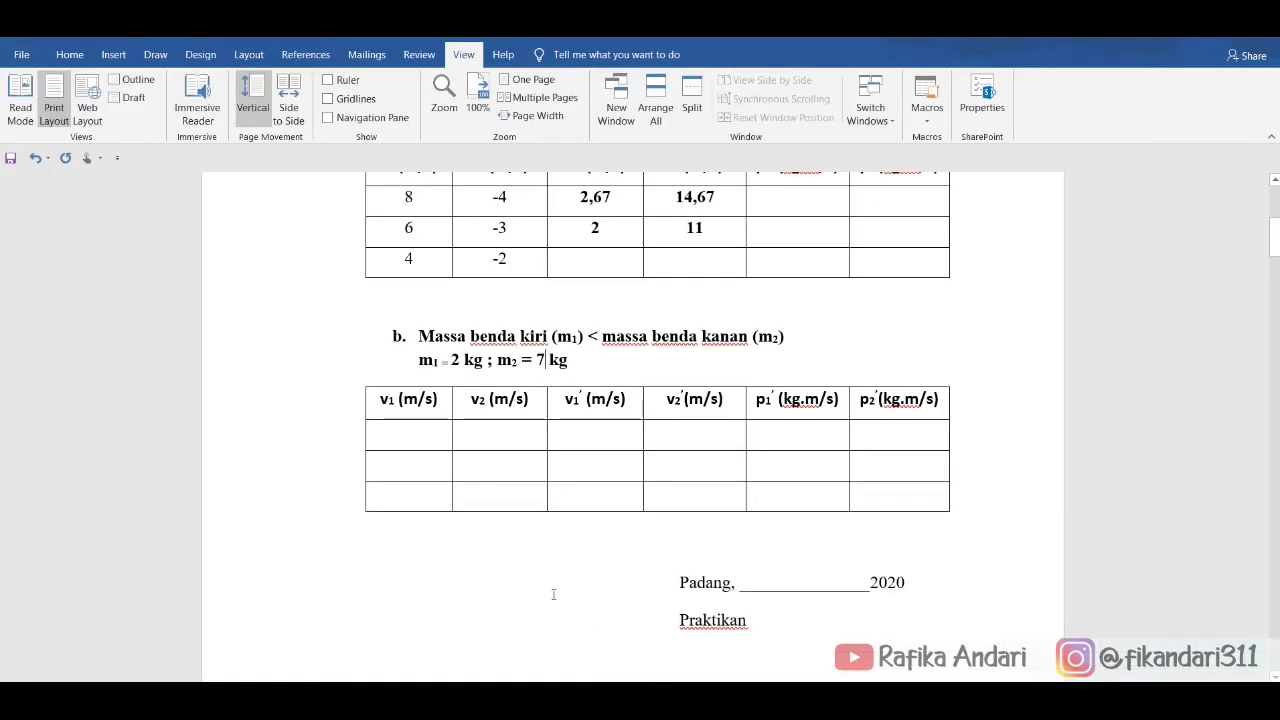
left_click(415, 428)
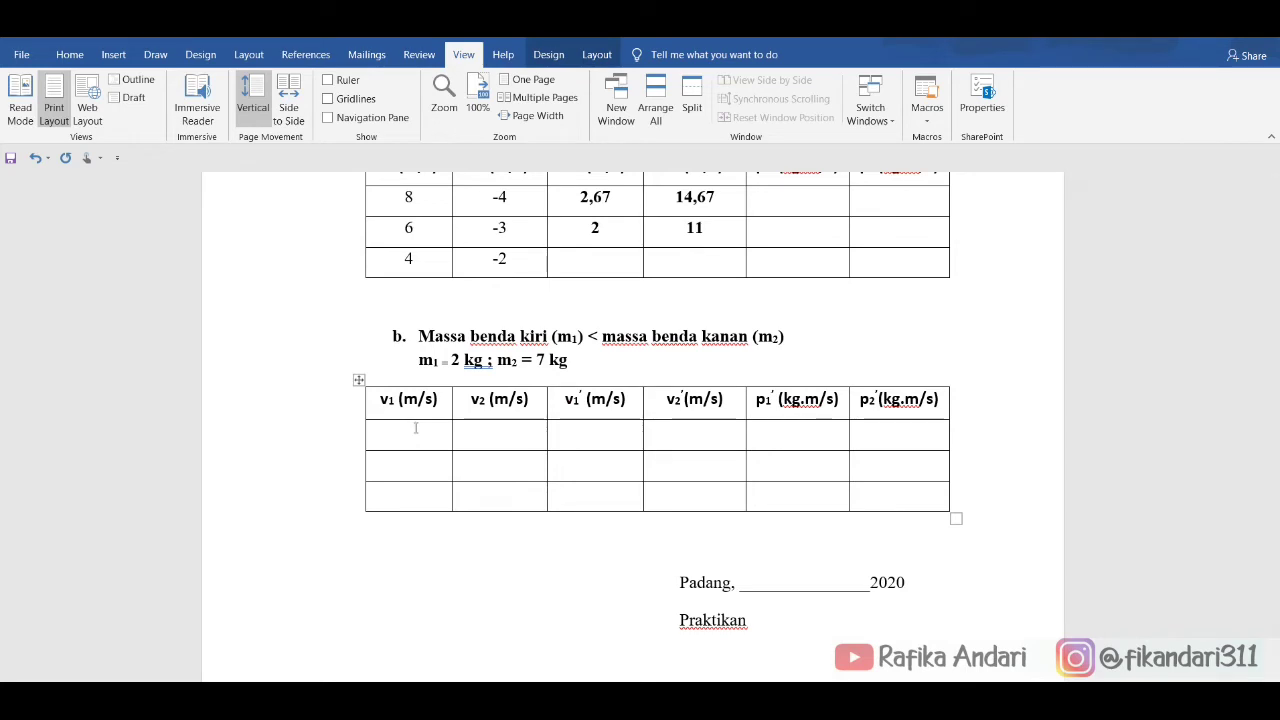
type("2")
key("Tab")
type("4")
key("Down")
type("3")
key("Tab")
type("6")
key("shift+Tab")
type("4")
key("Tab")
type("8")
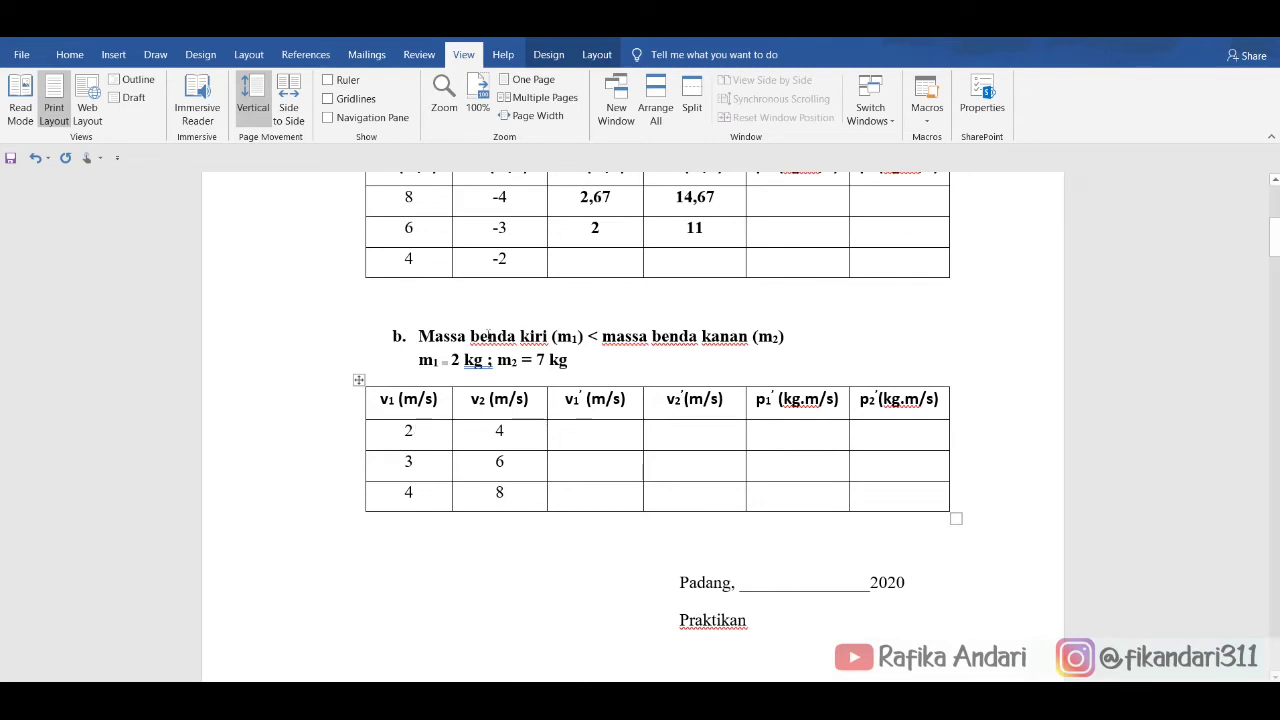
left_click(495, 427)
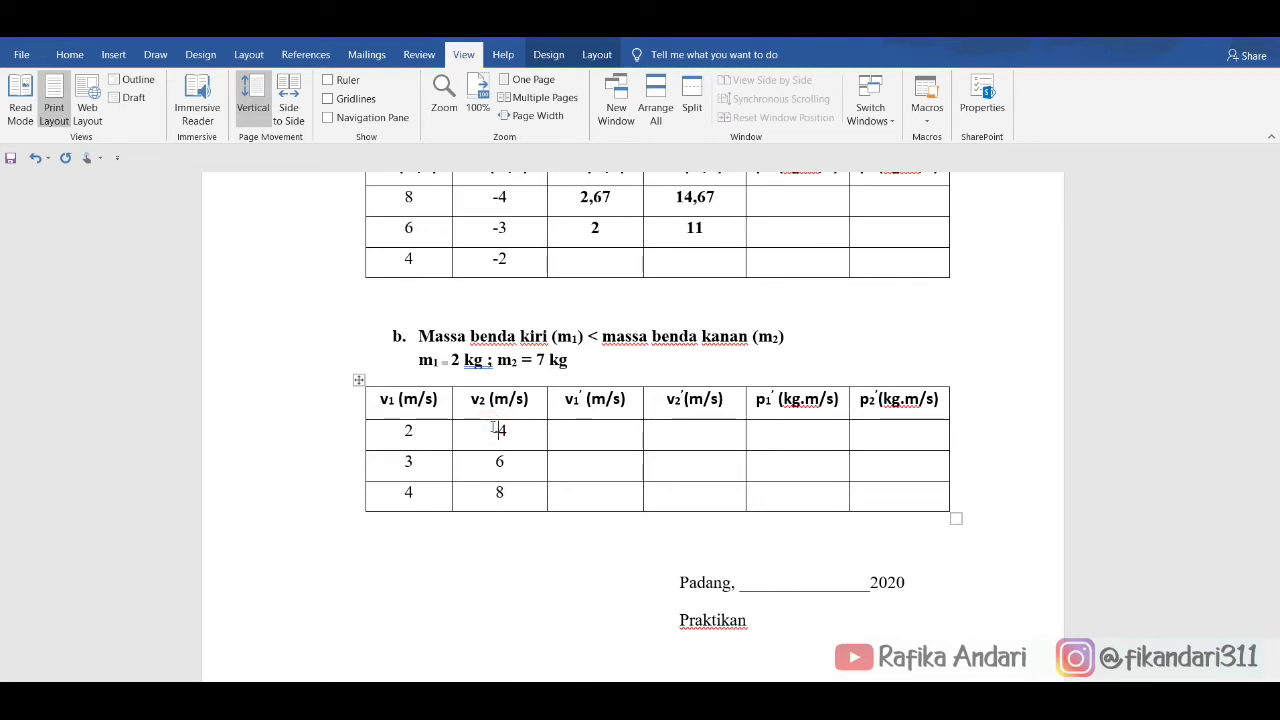
key("Up")
key("Up")
key("Up")
key("Up")
key("Up")
key("BackSpace")
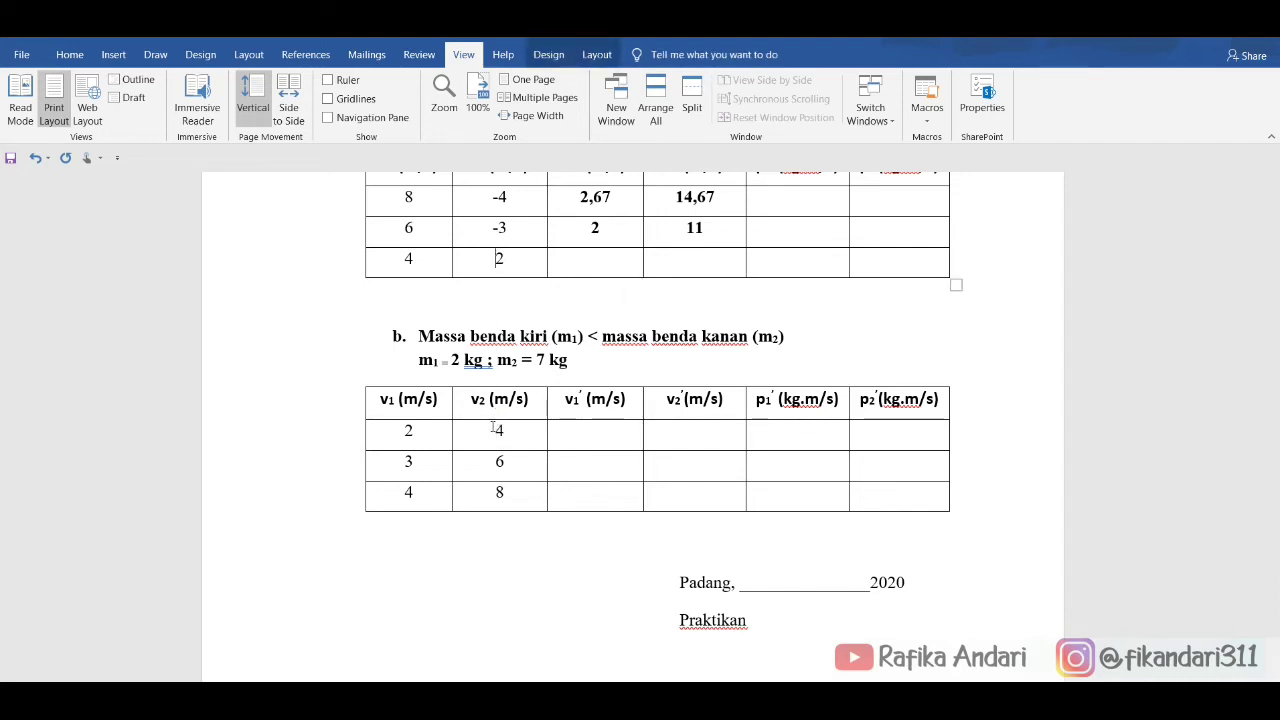
key("BackSpace")
key("BackSpace")
type("-")
key("Down")
type("--")
key("Down")
key("Down")
key("Down")
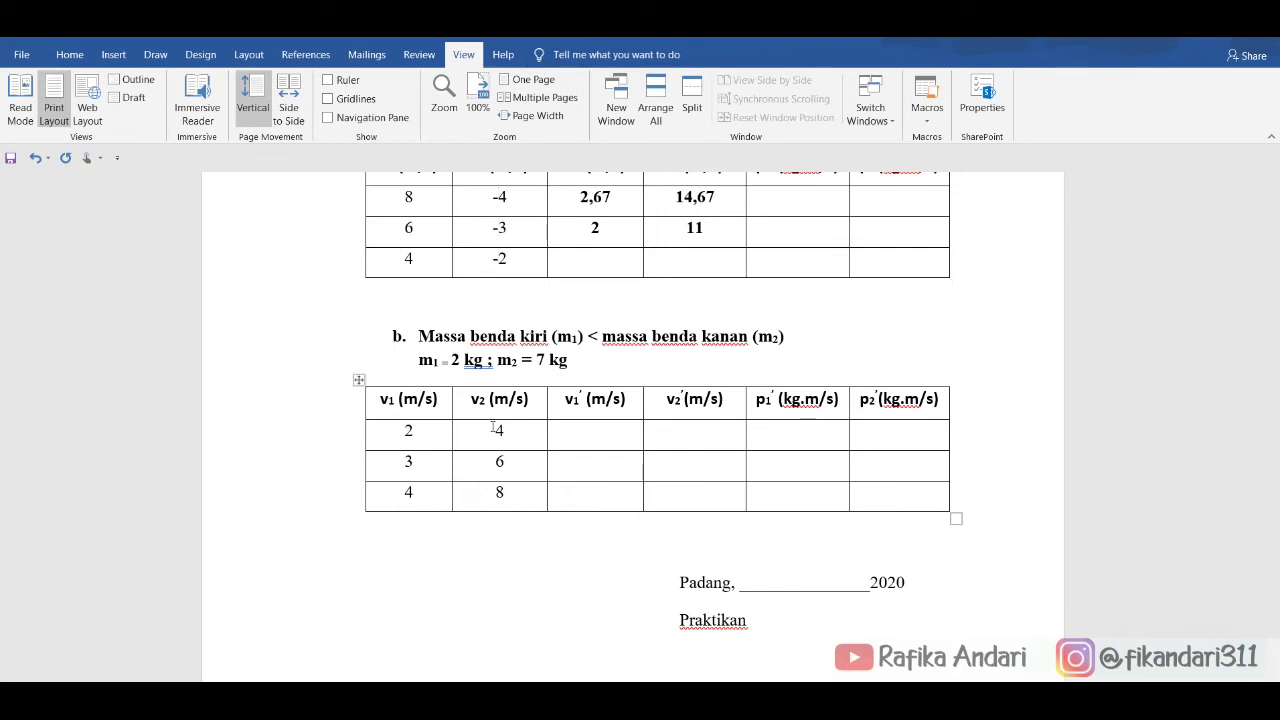
Step: Make the three v2 values in table b negative: -4, -6 and -8
left_click(493, 428)
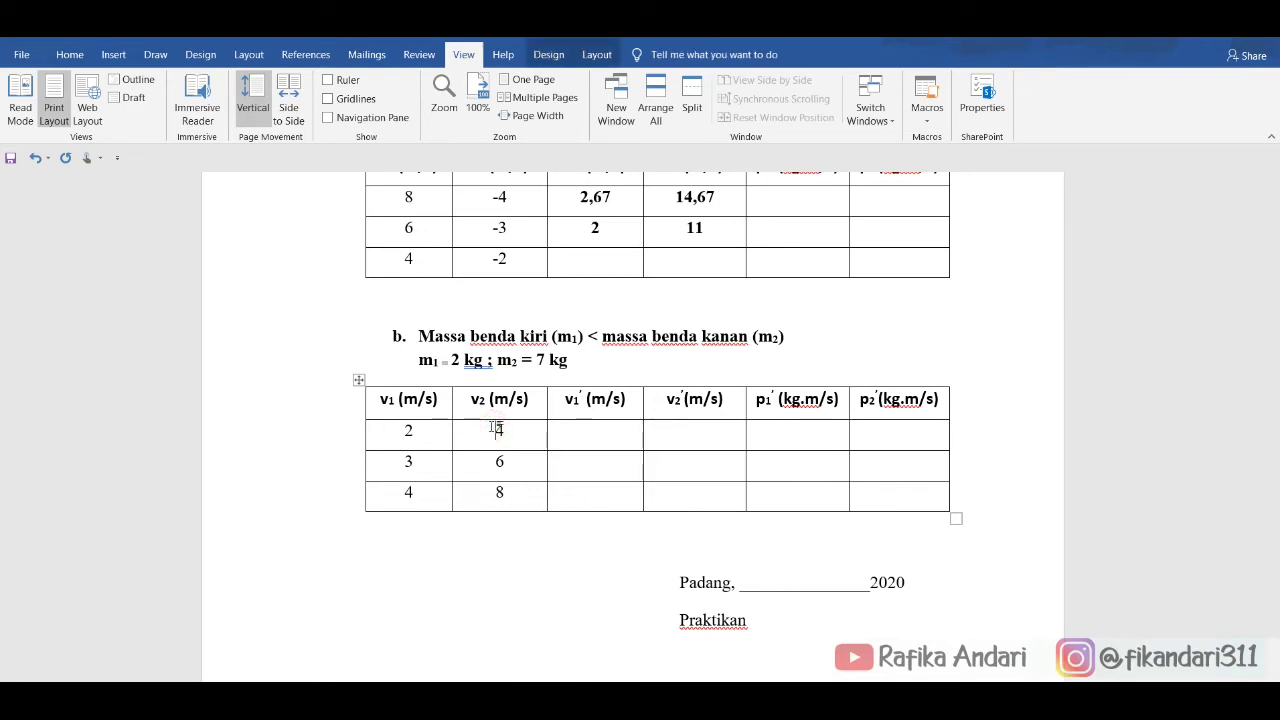
type("-")
left_click(495, 461)
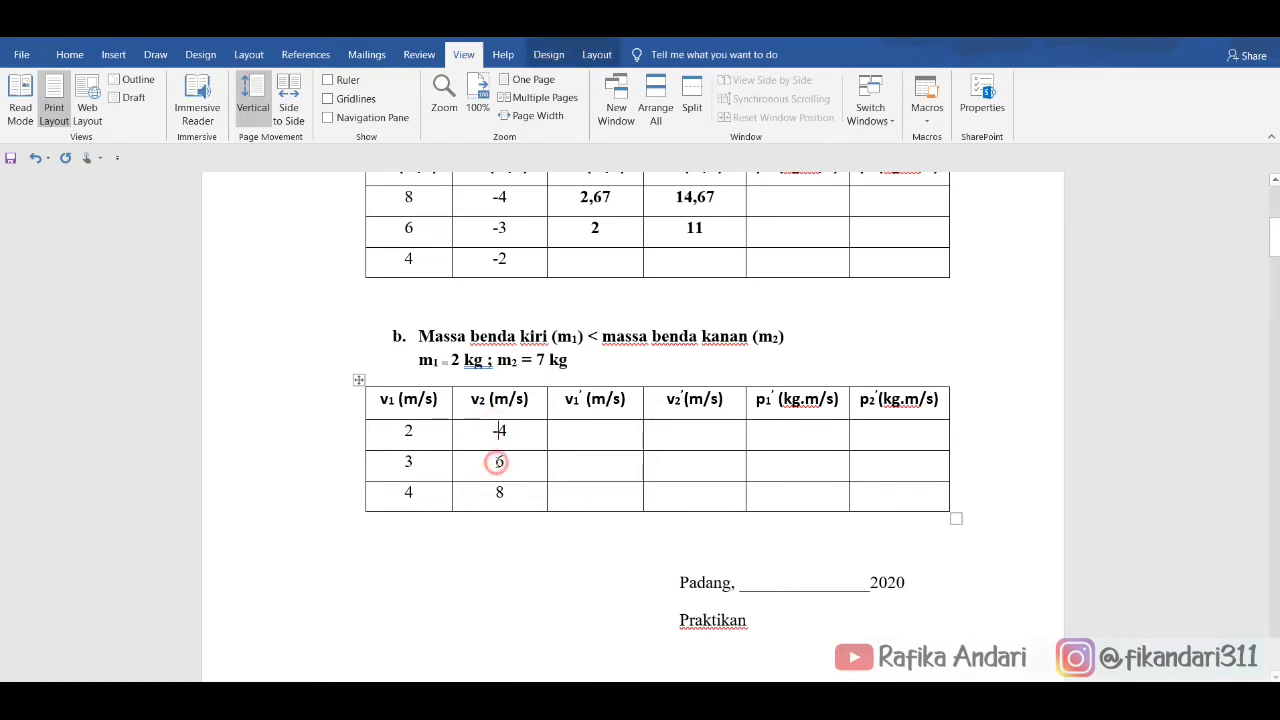
type("-")
left_click(497, 492)
type("-")
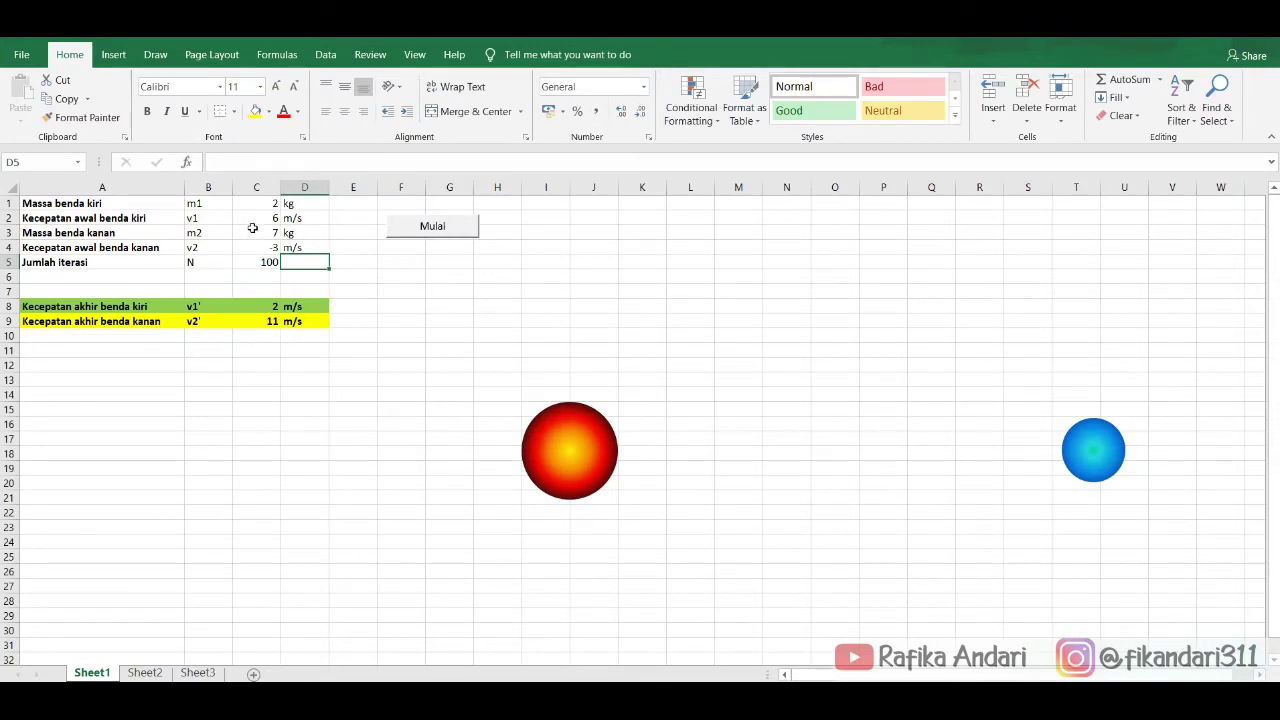
Step: Switch to the Excel simulation, set v1 to 2 m/s and v2 to -4 m/s, and run the collision
left_click(258, 220)
type("2")
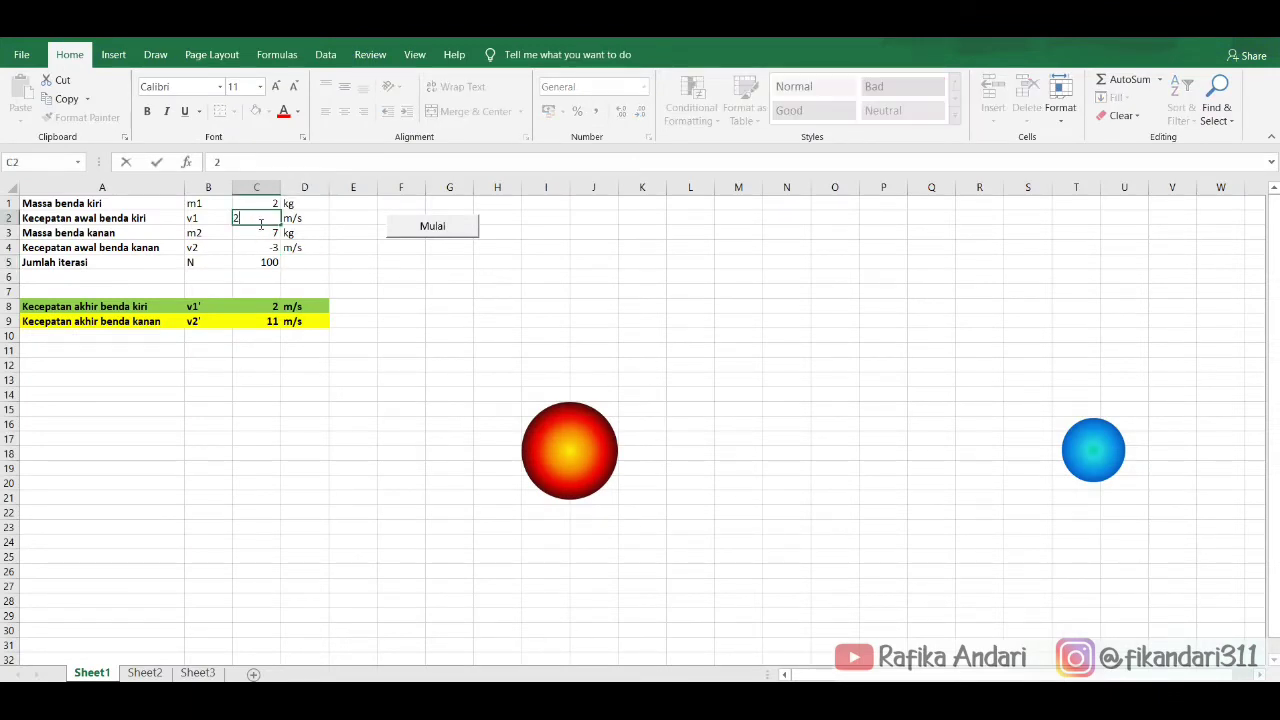
key("Return")
key("Return")
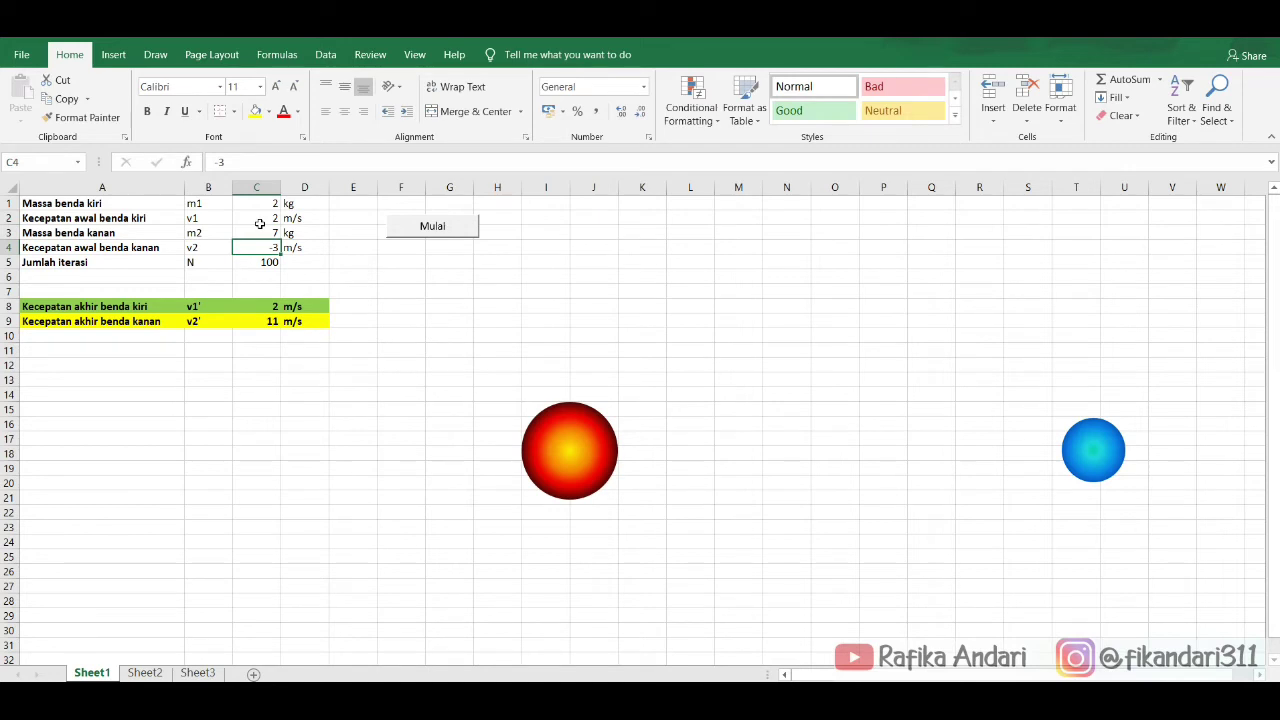
type("-4")
key("Return")
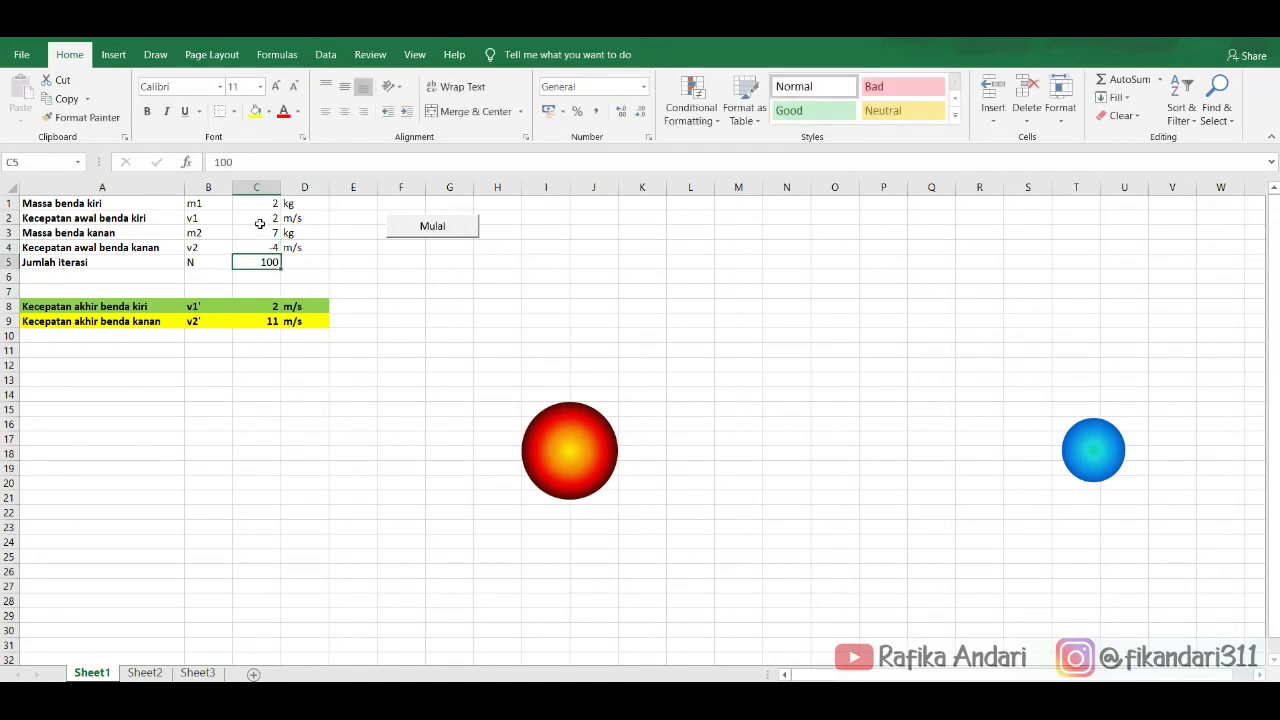
left_click(430, 233)
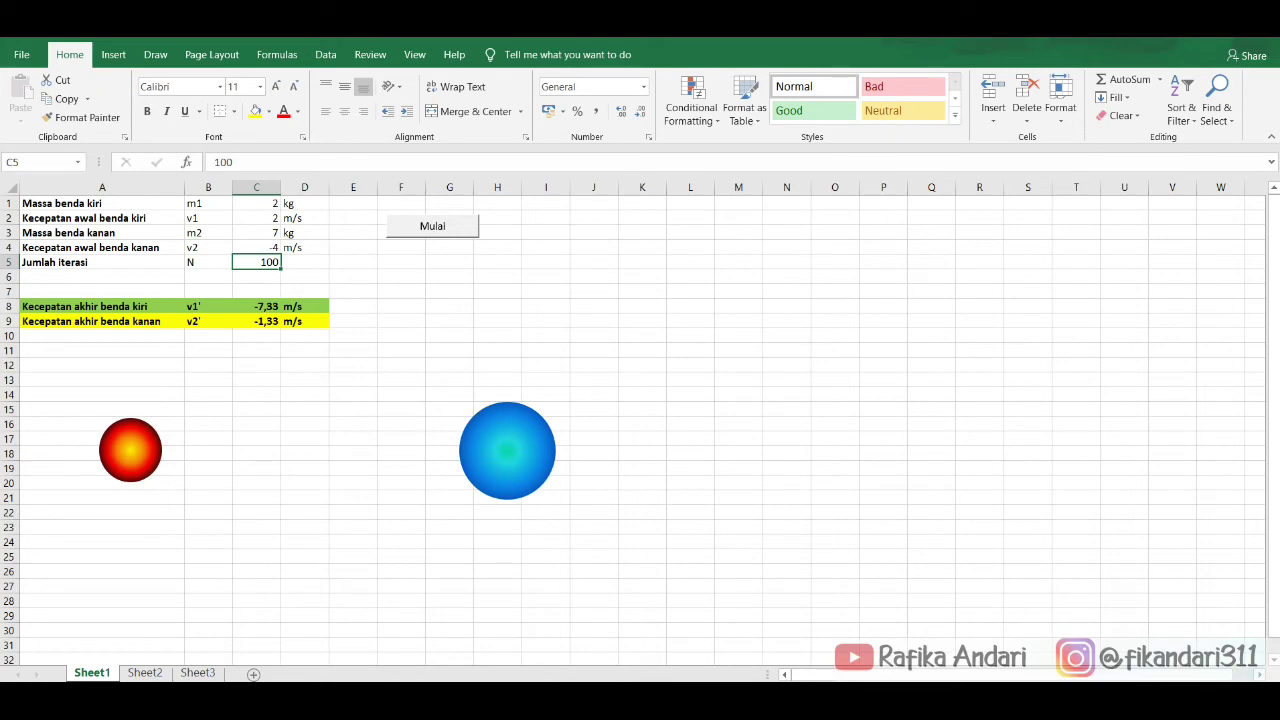
Step: Switch to the Word journal, enter v1' -7,33 and v2' -1,33 in table b's first row, and place the cursor in the second row's v1' cell
mouse_move(720, 700)
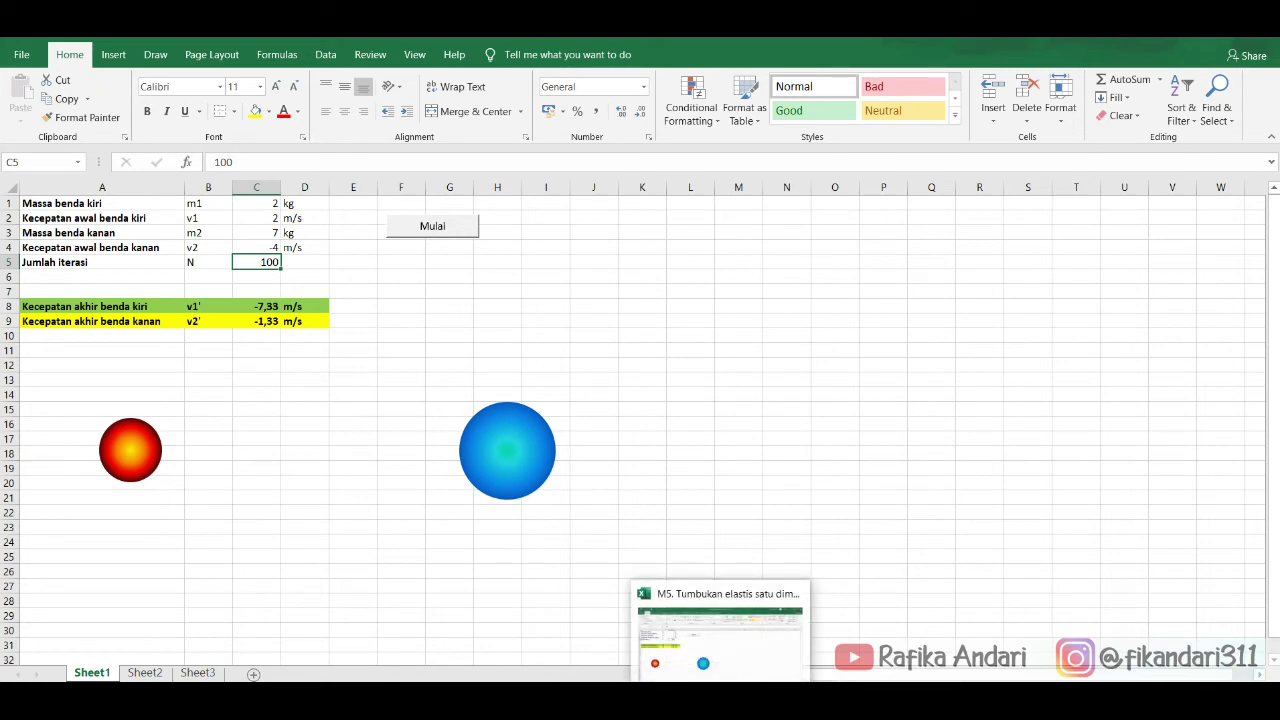
left_click(715, 655)
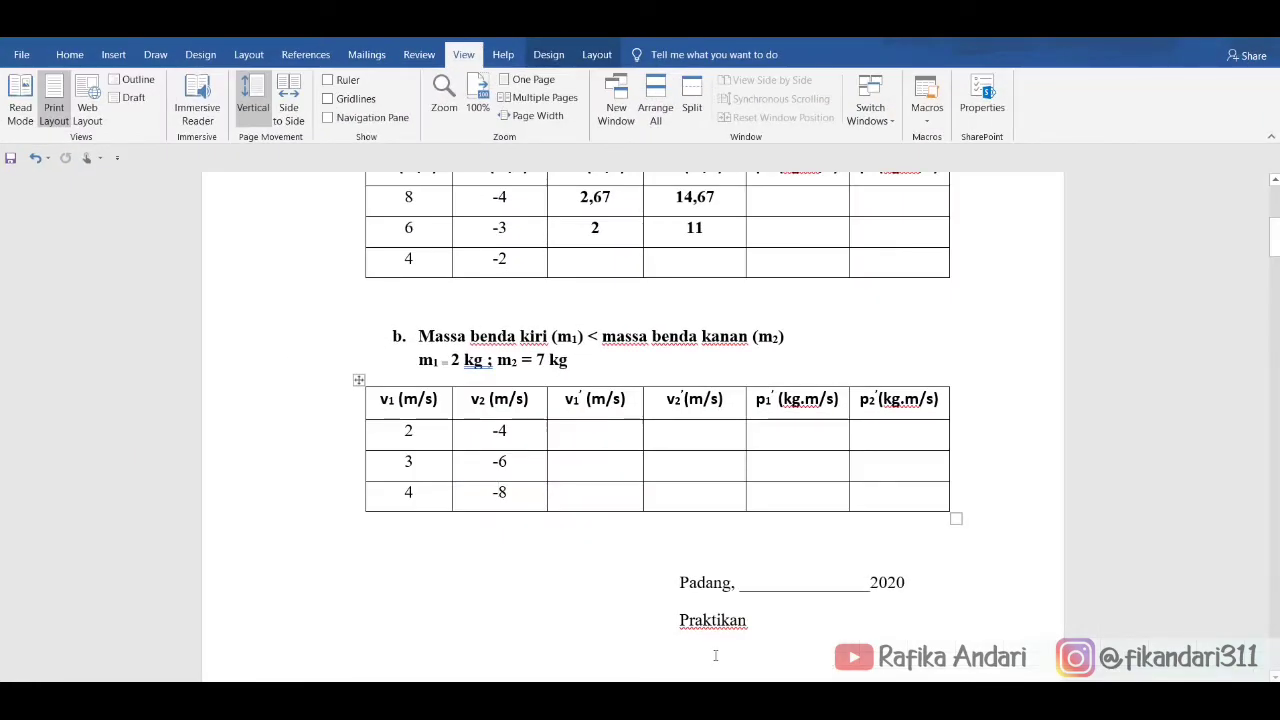
left_click(594, 431)
type("-7")
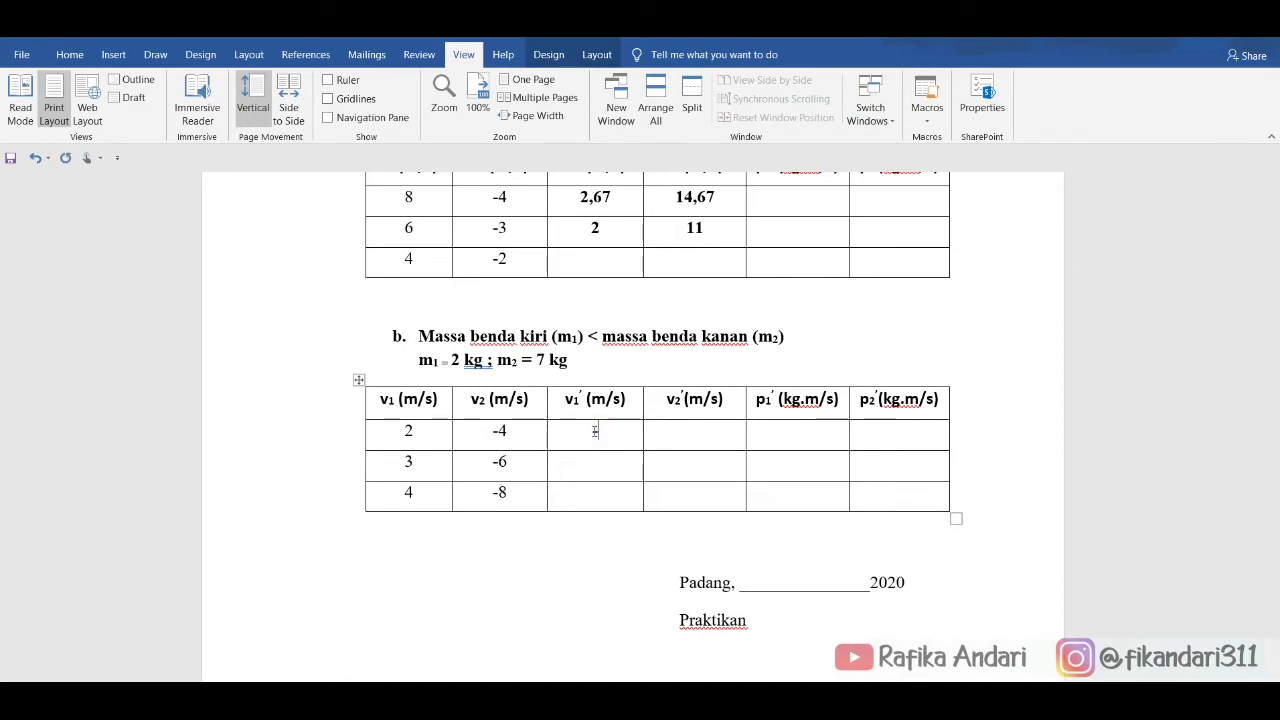
type(",33 -1,33")
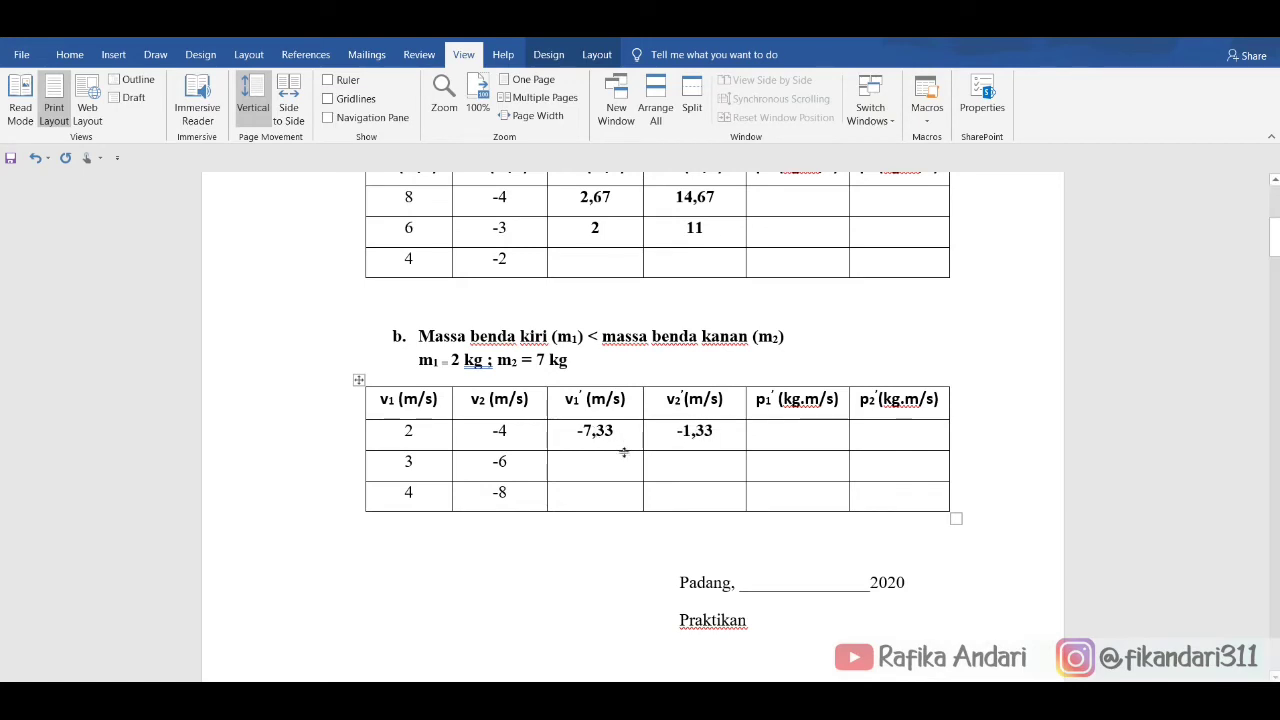
left_click(615, 467)
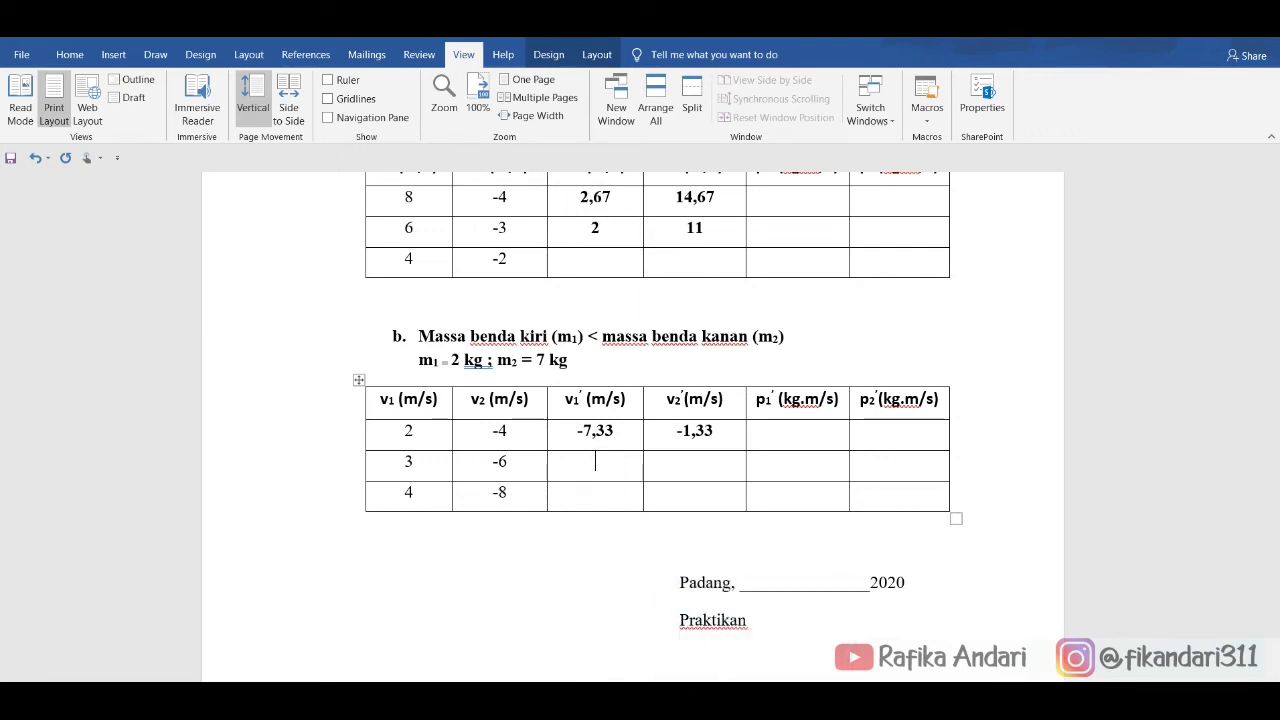
Step: Switch to the Excel simulation, set v1 to 3 m/s and v2 to -6 m/s, and run the collision
left_click(587, 700)
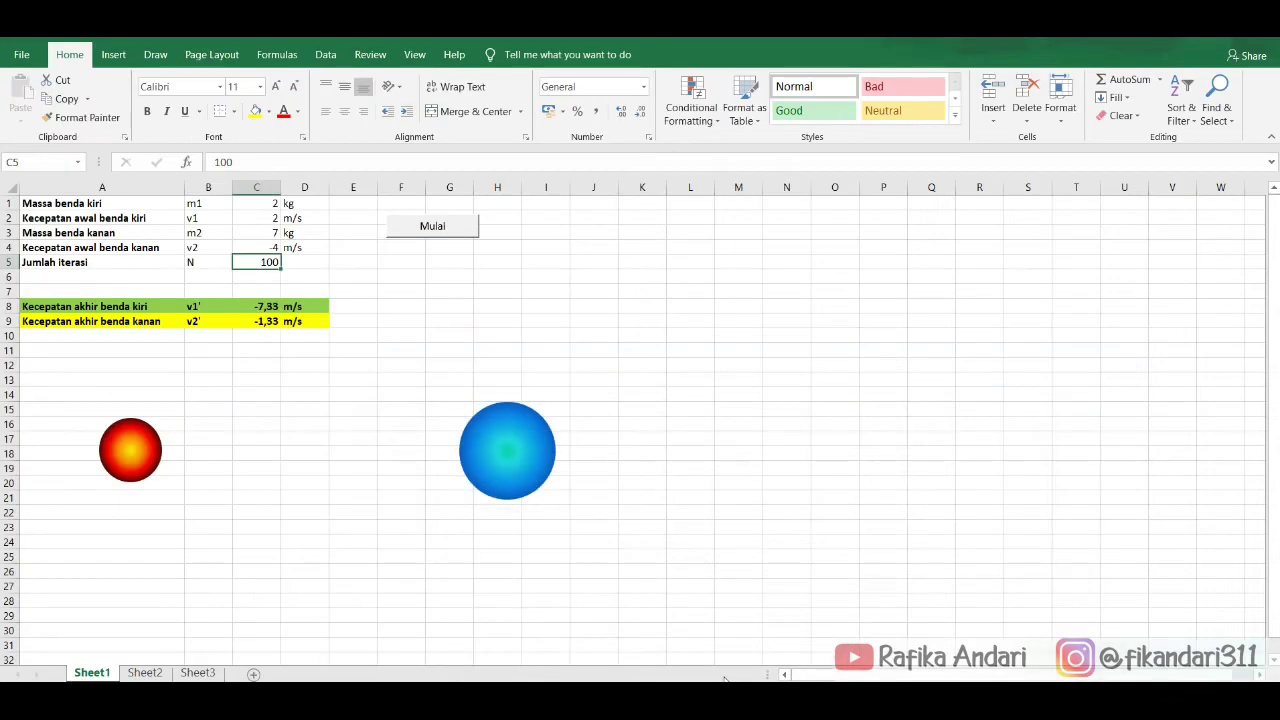
left_click(256, 219)
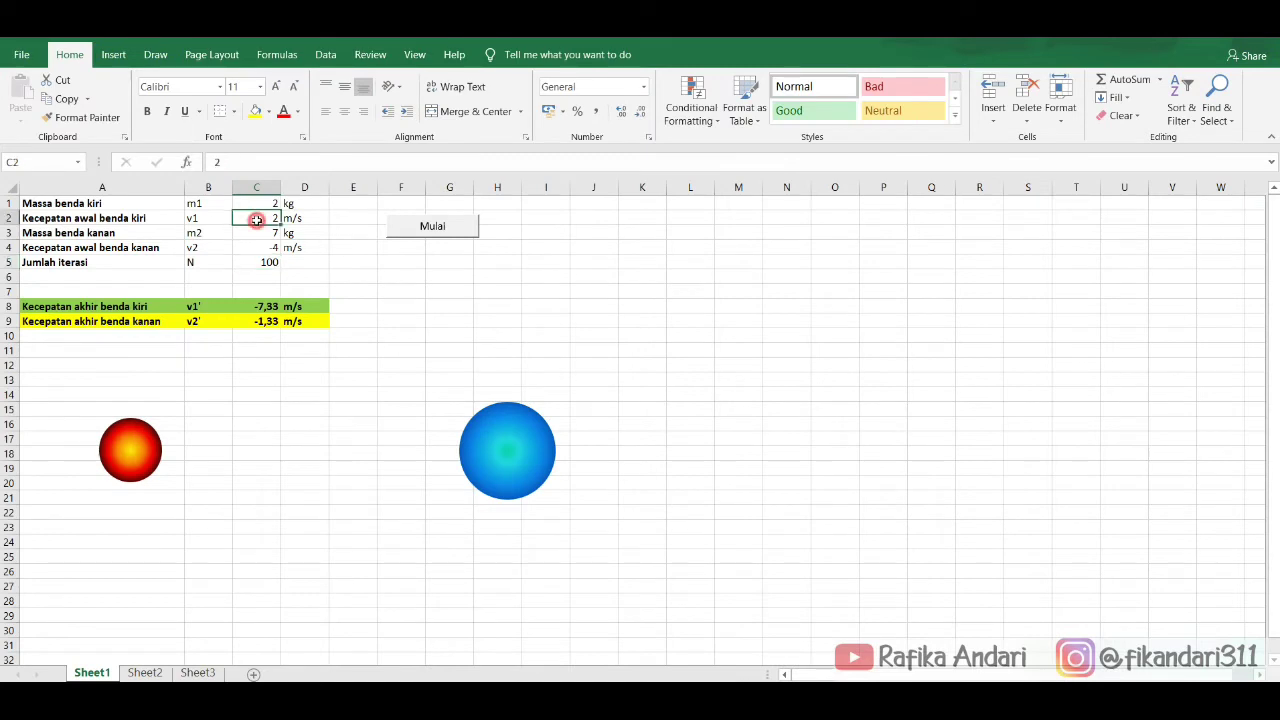
type("3")
key("Return")
key("Return")
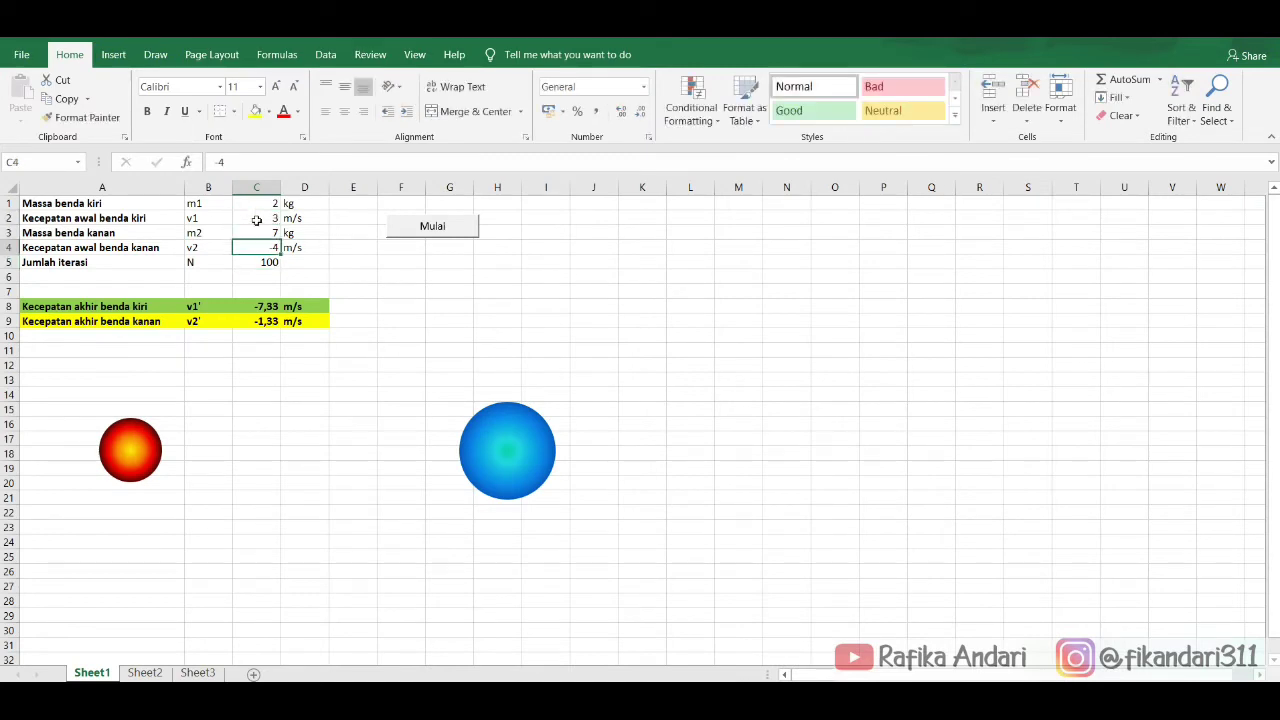
type("-6")
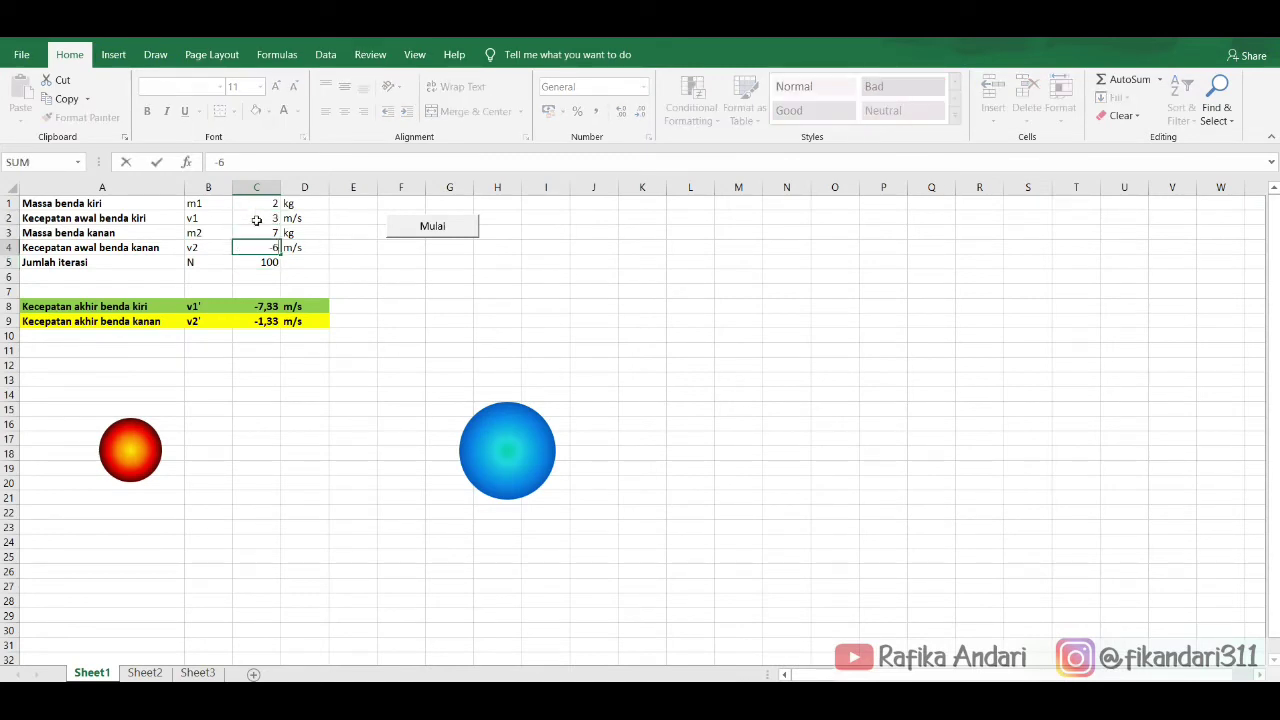
key("Return")
left_click(416, 226)
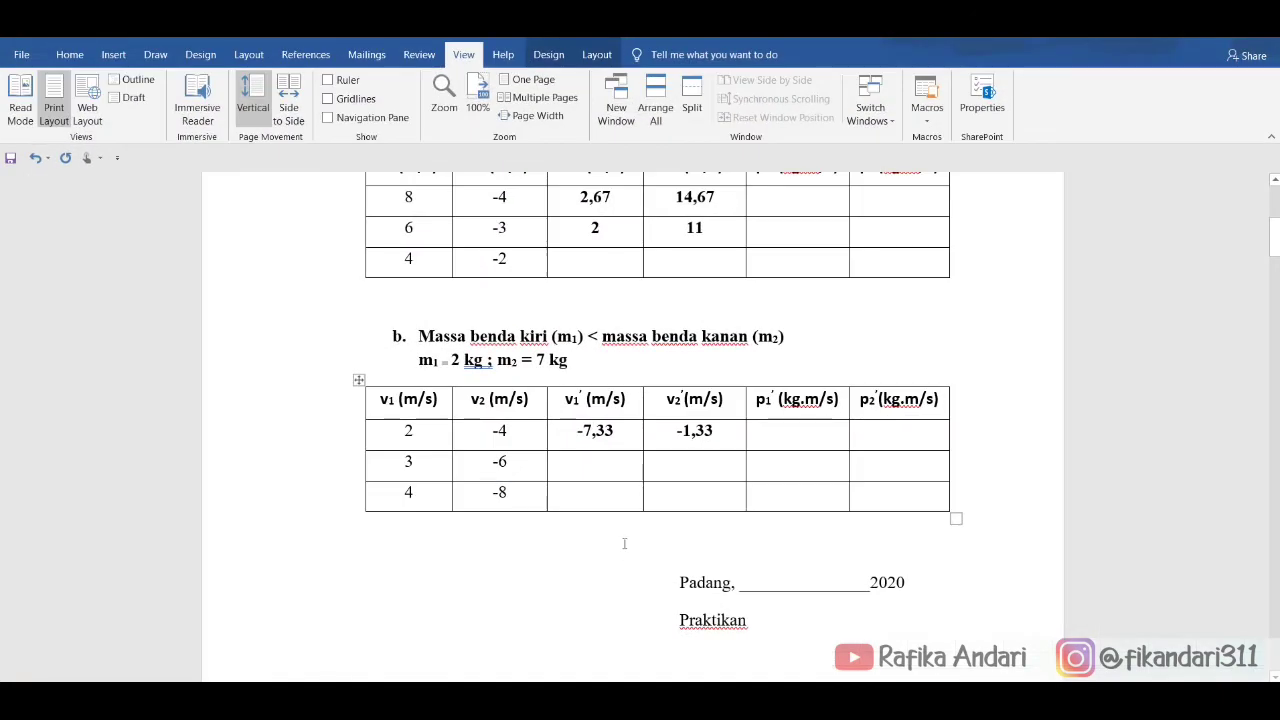
Step: Switch to the Word journal and enter v1' -11 and v2' -2 in the second row of table b
type("-11")
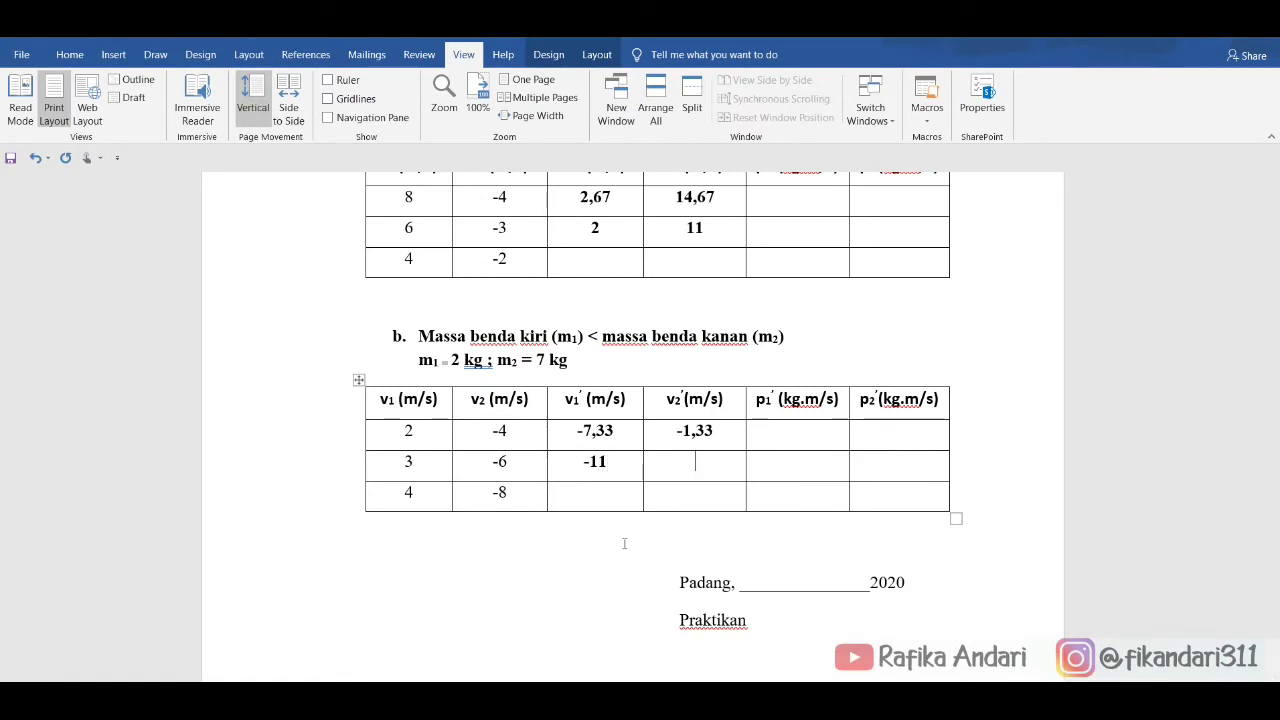
type("-2")
Step: Review the journal's date and signature section below table b
key("Down")
key("Down")
key("Down")
key("Down")
key("Down")
key("Down")
key("Down")
key("Down")
key("Down")
key("Down")
key("Down")
key("Down")
key("Down")
key("Down")
key("Down")
key("Down")
key("Down")
key("Down")
key("Down")
key("Down")
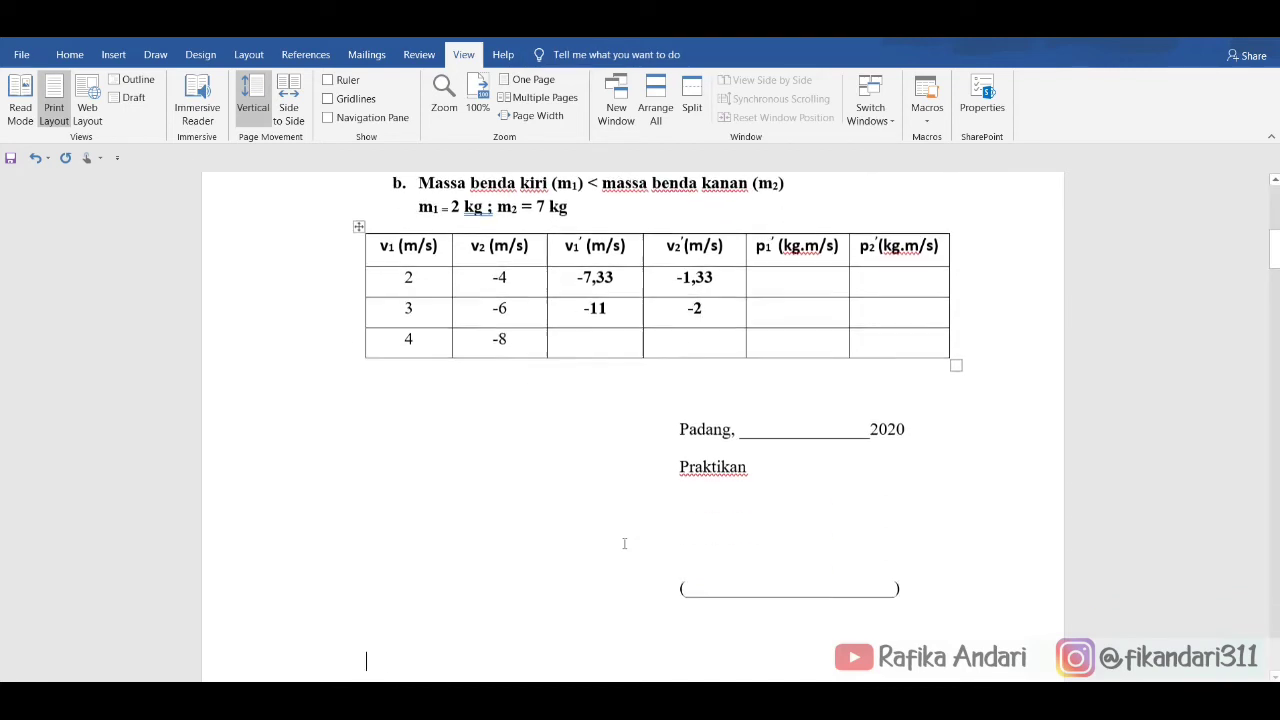
Step: Go to the BAB III Data dan Pembahasan format page that follows the journal's signature section
key("Down")
key("Down")
key("Down")
key("Down")
key("Down")
key("Down")
key("Down")
key("Down")
key("Down")
key("Down")
key("Down")
key("Down")
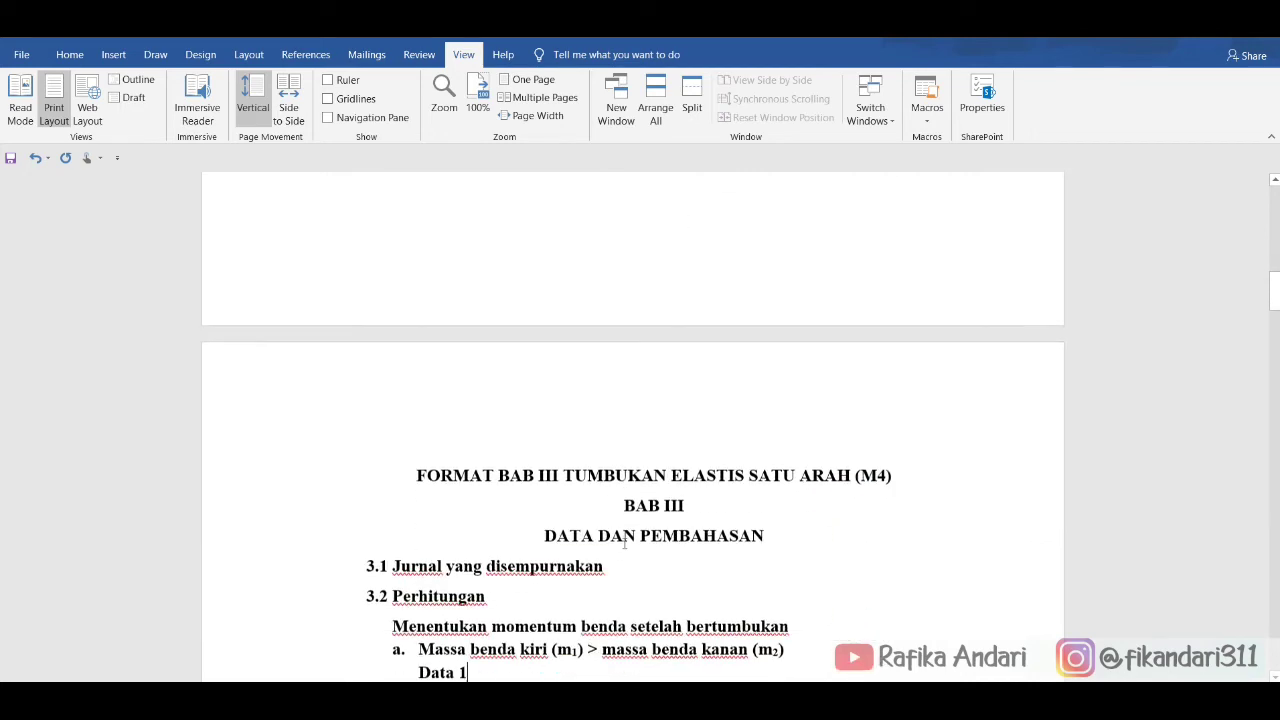
Step: Examine the Data 1 calculation layout in section 3.2, including its Diketahui, Ditanya and Jawab parts
key("Down")
key("Down")
key("Down")
key("Down")
key("Down")
key("Down")
key("Down")
key("Down")
key("Down")
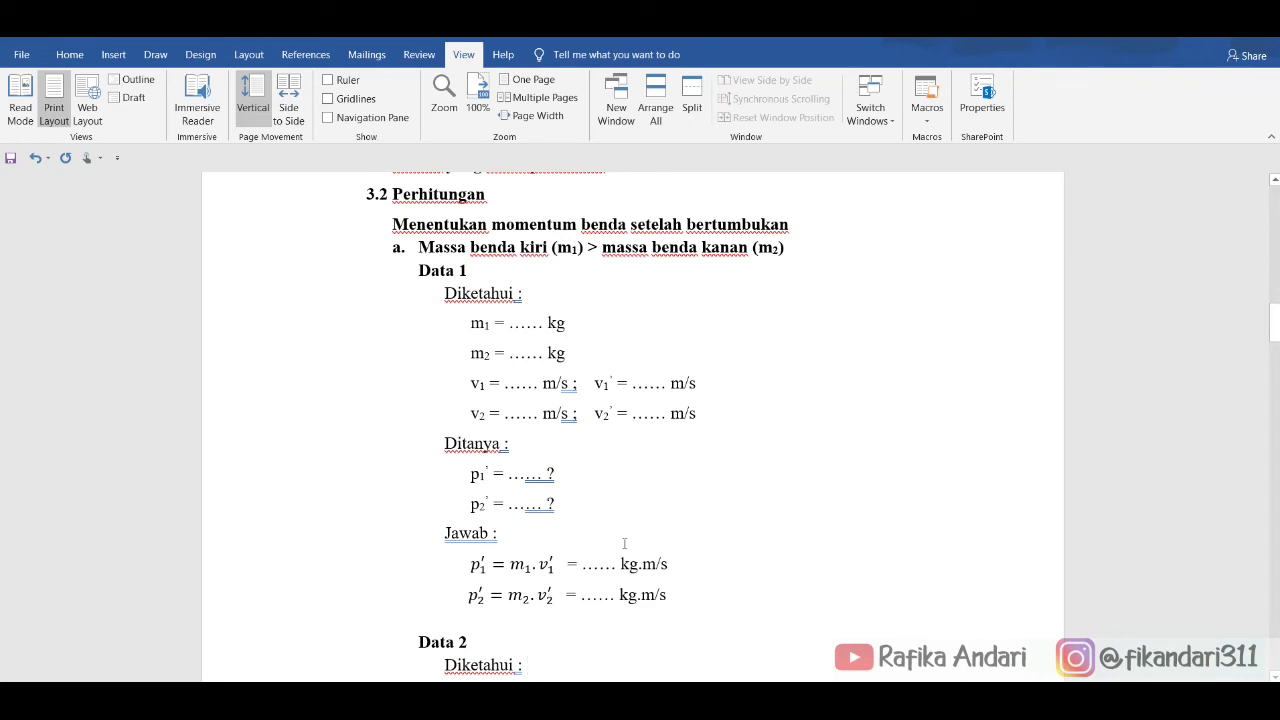
key("Up")
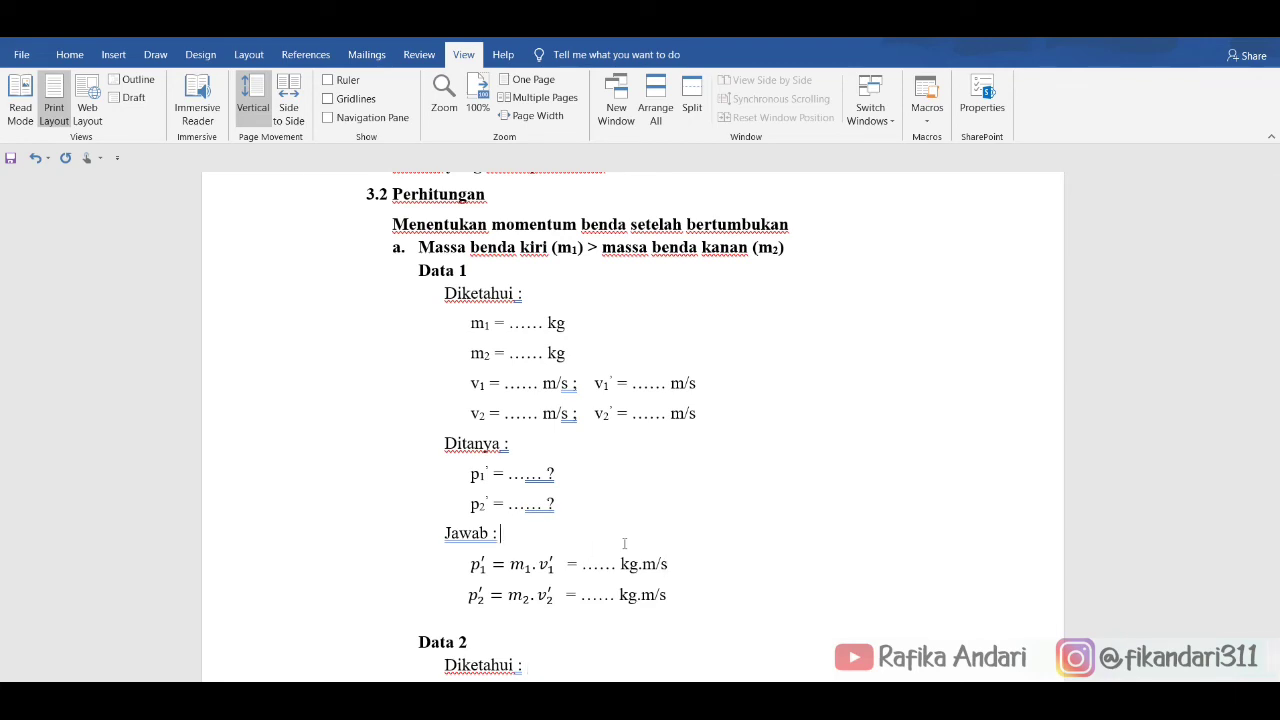
key("Up")
key("Up")
key("Up")
key("Up")
key("Up")
key("Up")
key("Up")
key("Up")
key("Up")
key("Up")
key("Up")
key("Up")
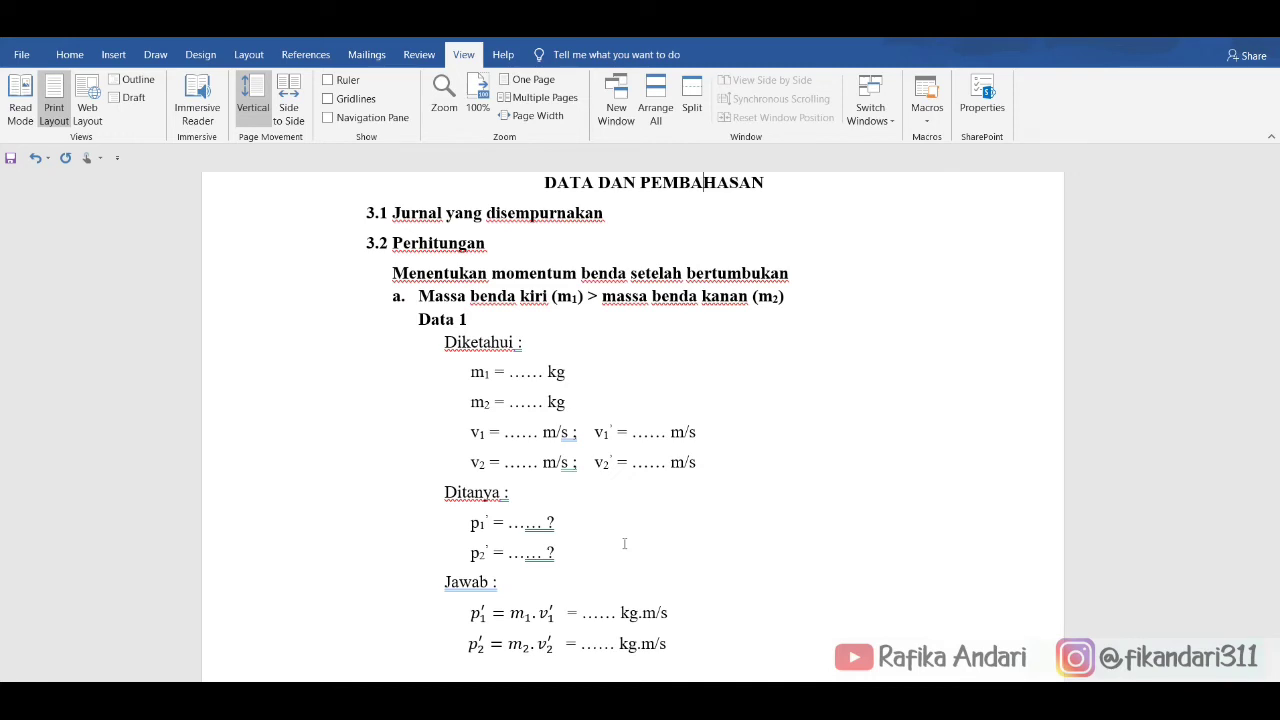
Step: Mark the m1, m2, v1, v2, v1' and v2' entries under Data 1's Diketahui with red pen strokes
left_click(155, 54)
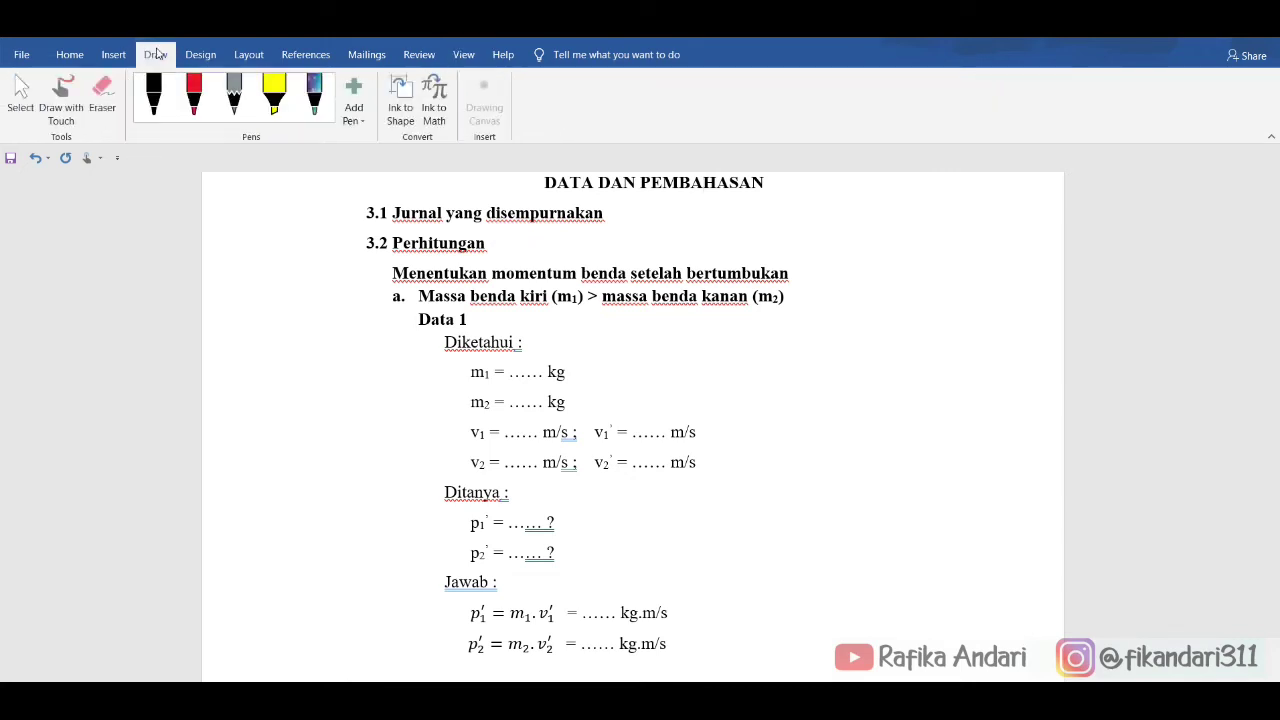
left_click(195, 98)
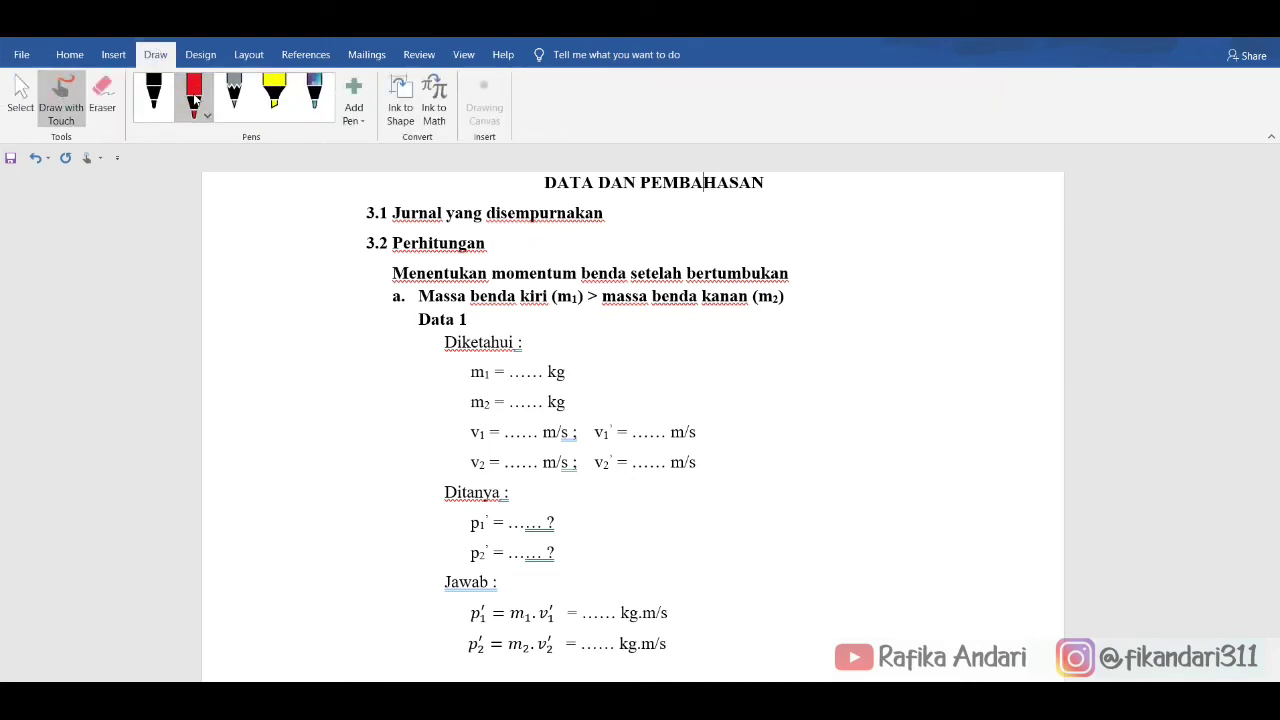
mouse_move(456, 384)
left_mouse_down()
mouse_move(578, 372)
mouse_move(605, 398)
left_mouse_up()
left_click_drag(442, 424, 467, 426)
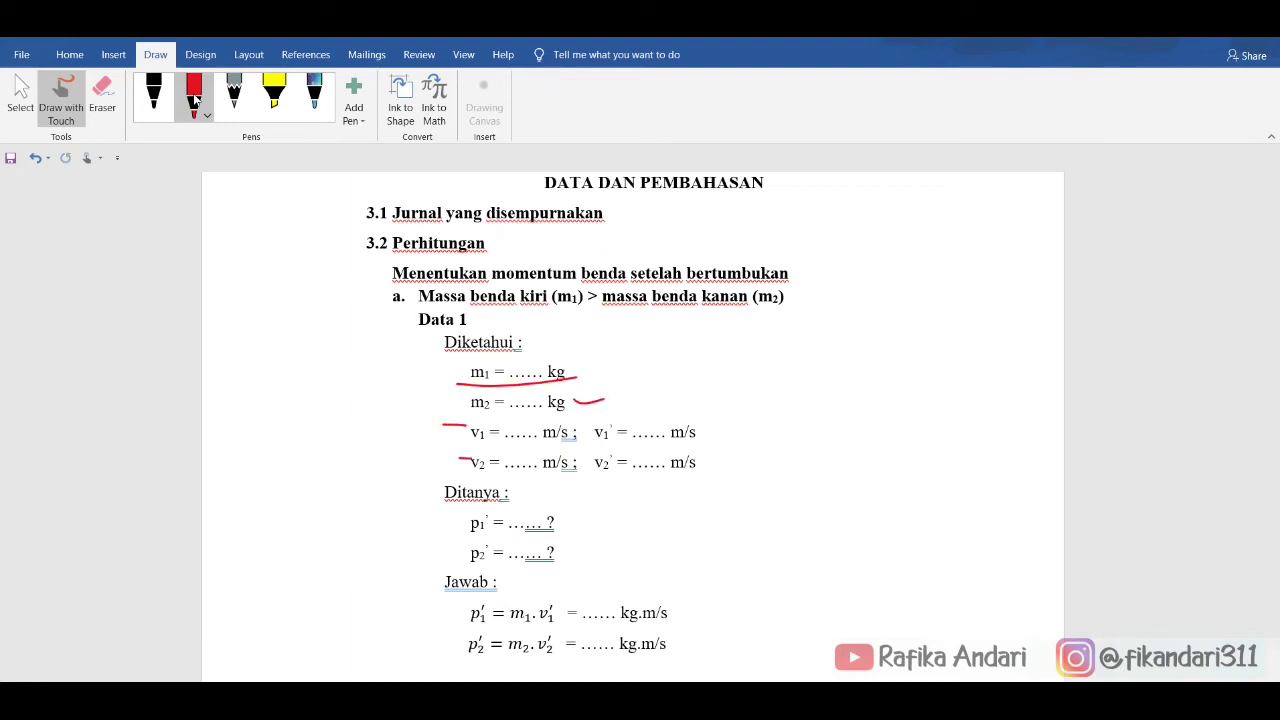
mouse_move(690, 421)
left_mouse_down()
mouse_move(724, 424)
mouse_move(728, 455)
left_mouse_up()
left_click(60, 100)
Step: Handwrite the momentum formula beginning p = m · in red ink beside the Ditanya part of Data 1
scroll(60, 105, "down", 3)
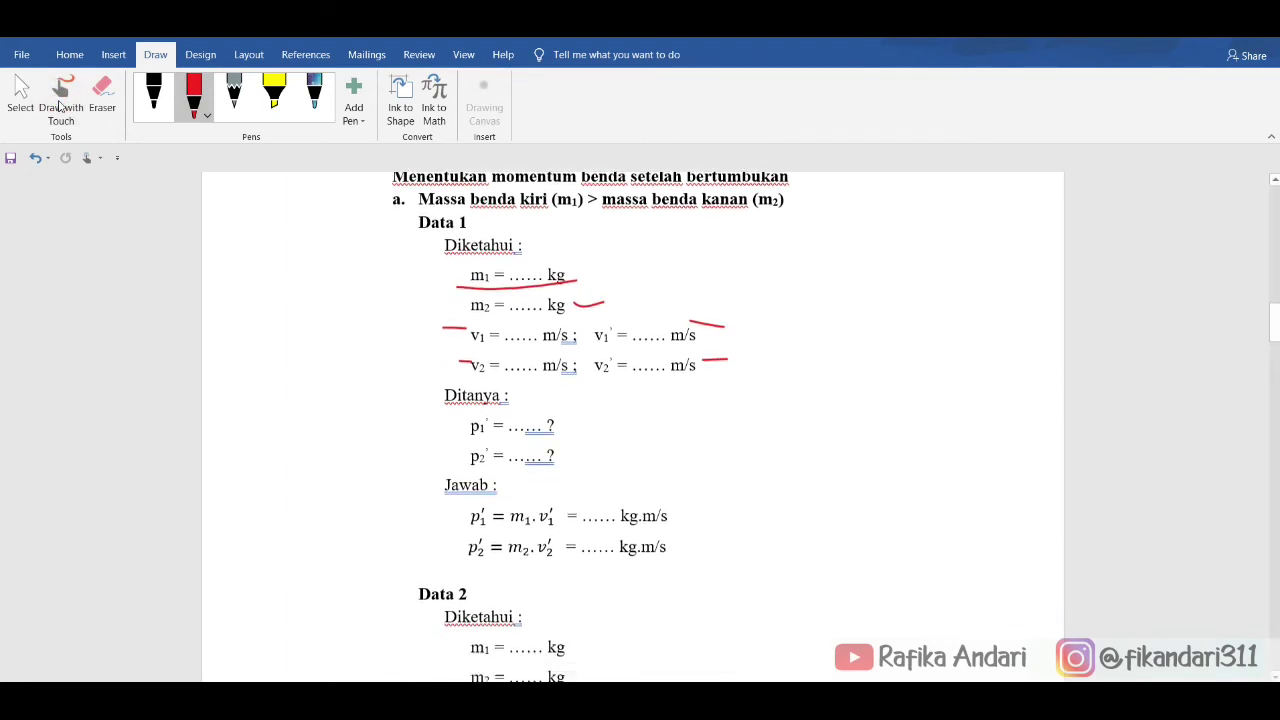
left_click(62, 100)
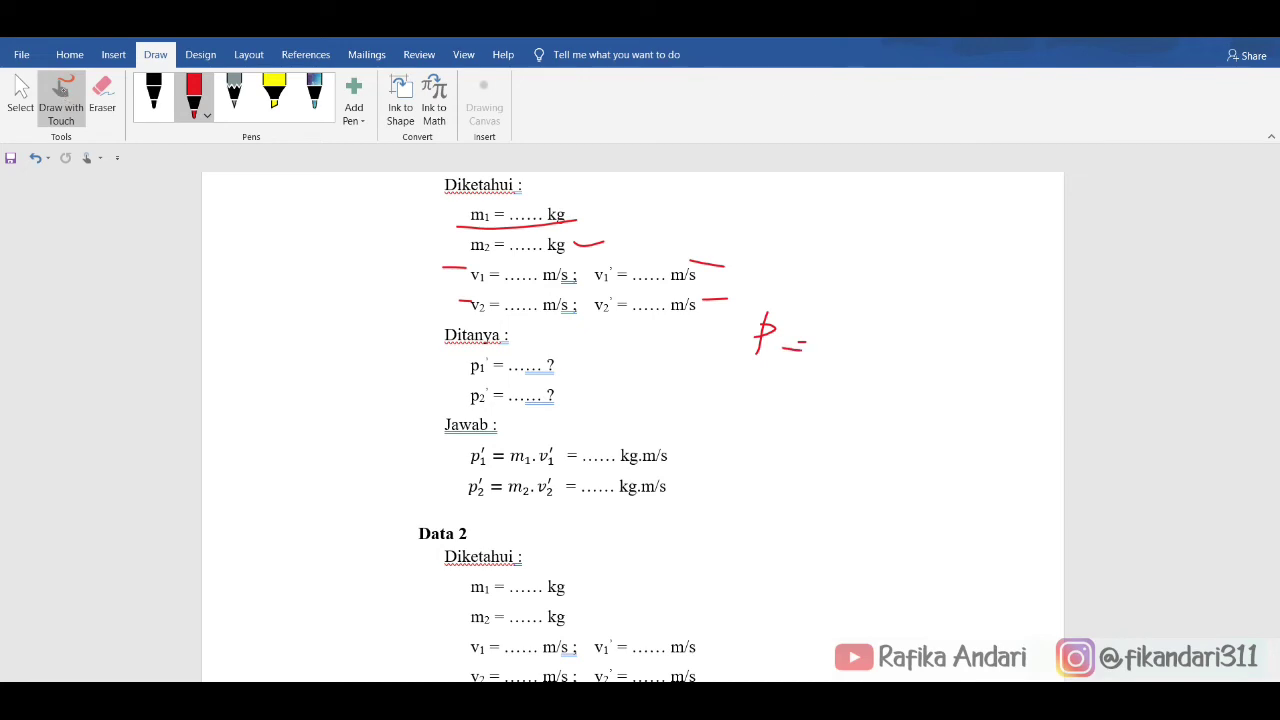
left_click(869, 354)
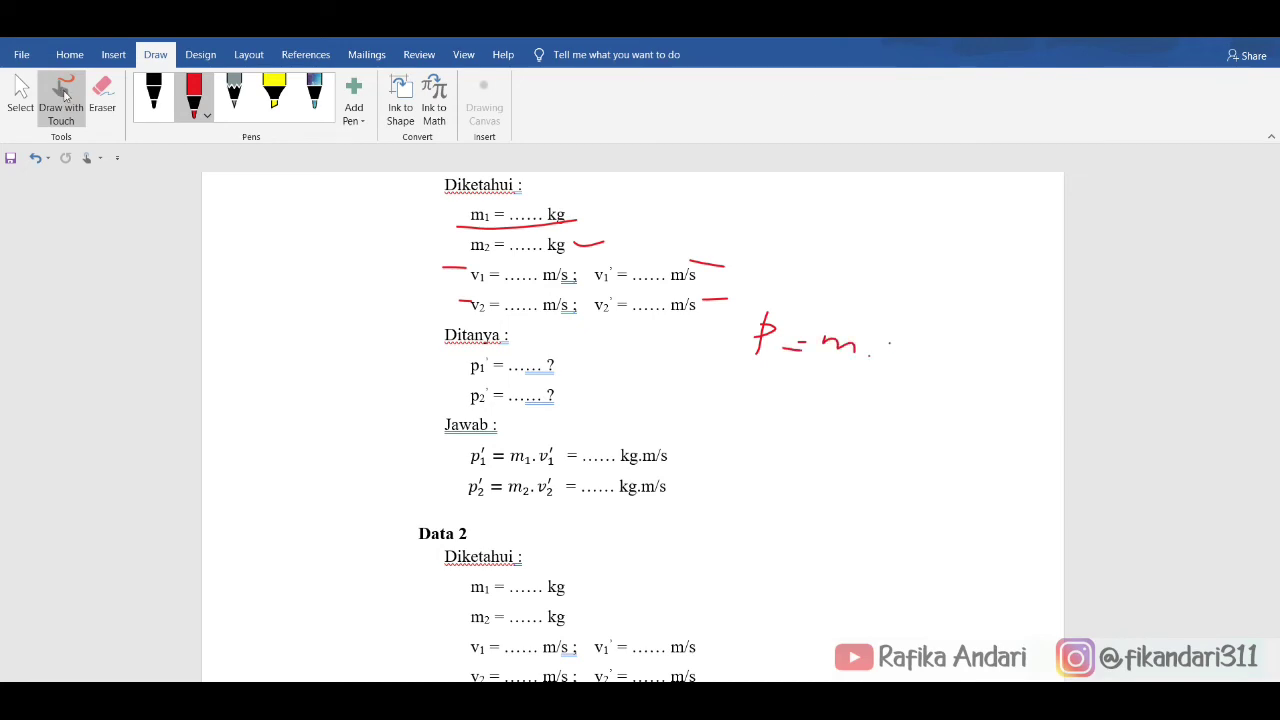